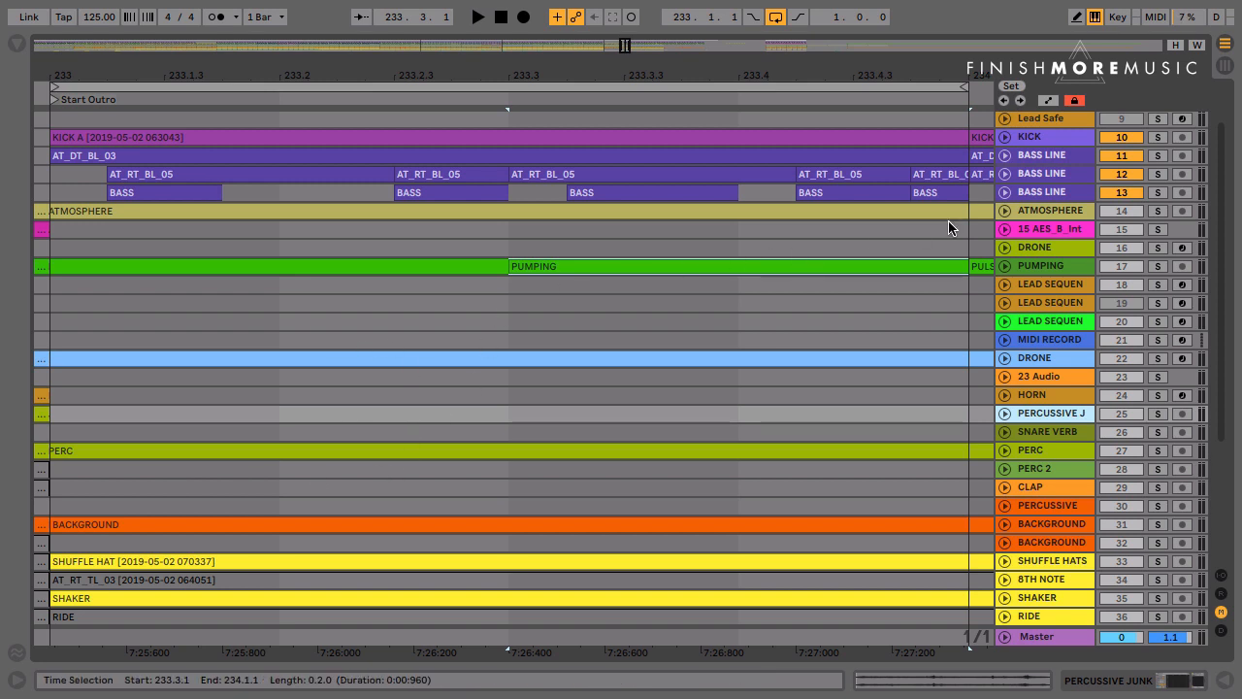
Select the one-bar loop at bar 233 and play back the kick and bass line tracks together.
scroll(1027, 182, "up", 1)
scroll(1028, 183, "up", 3)
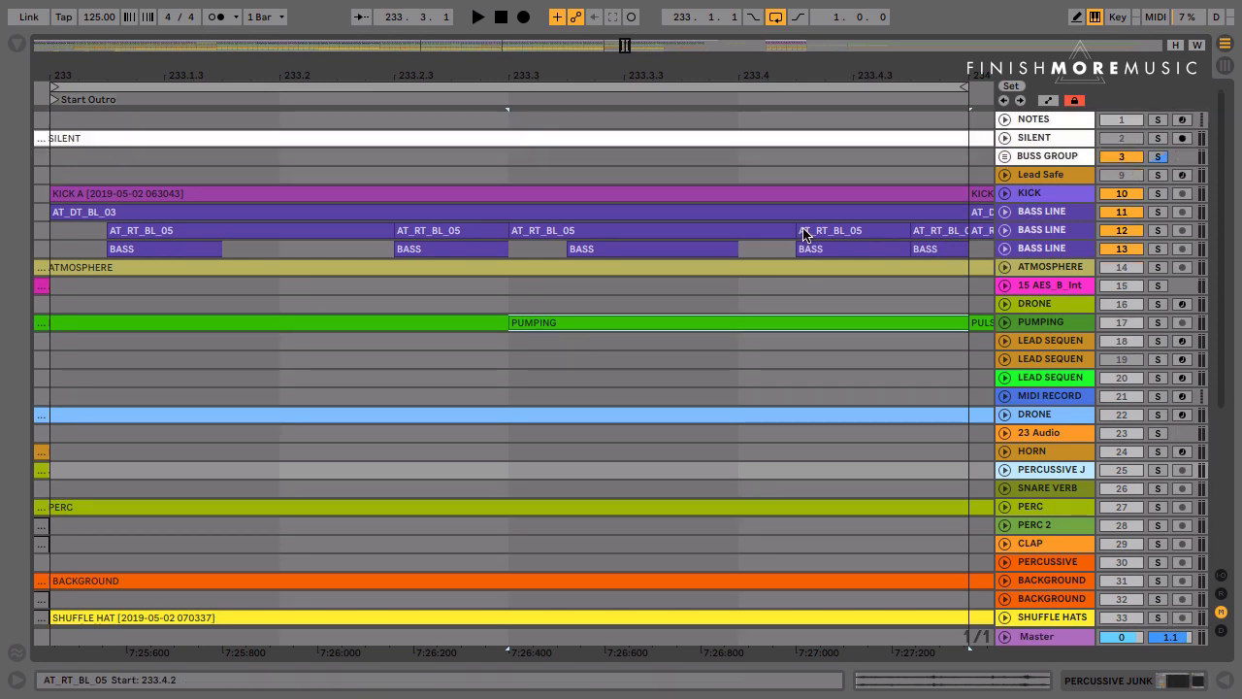
left_click(511, 88)
key("space")
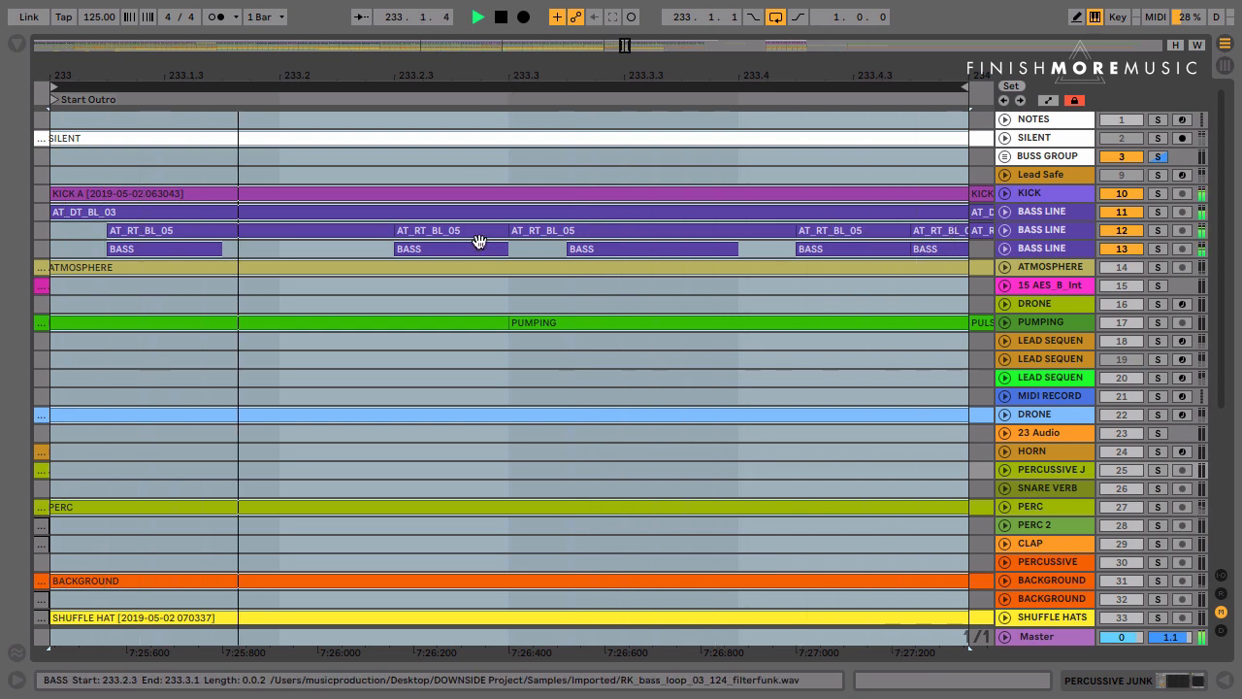
key("space")
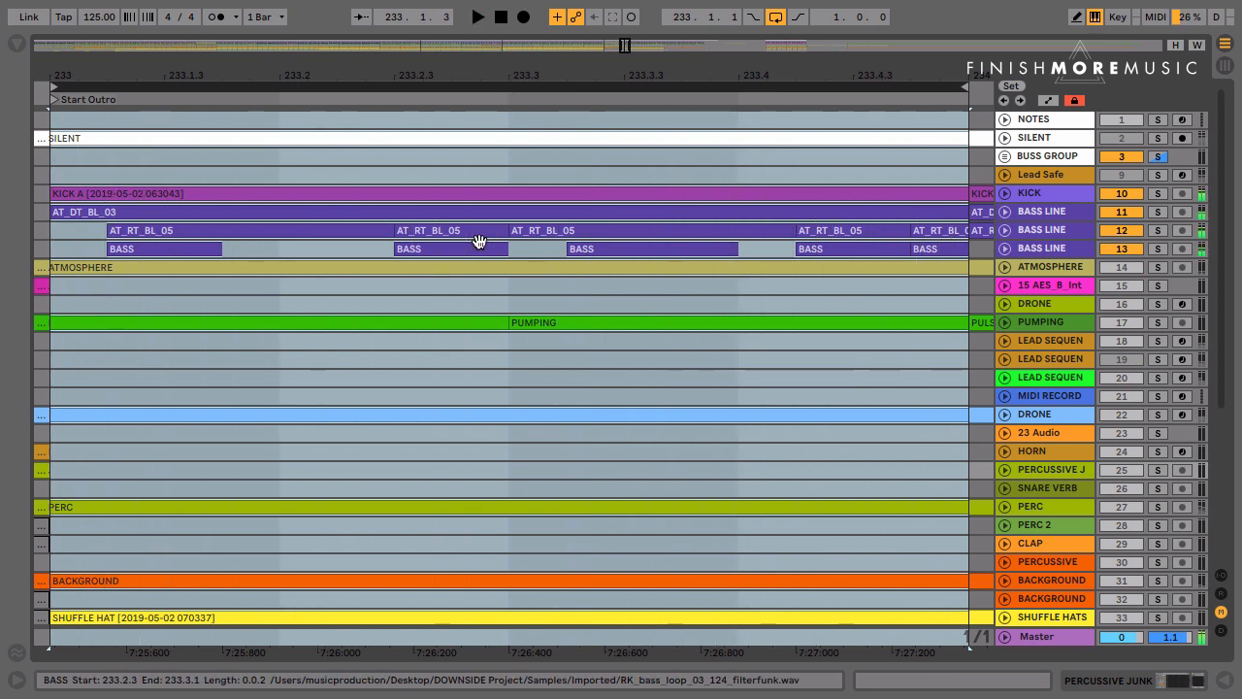
Unfold all tracks and compare the kick waveform with the three bass line waveforms across bar 233.
left_click(1004, 193, "alt")
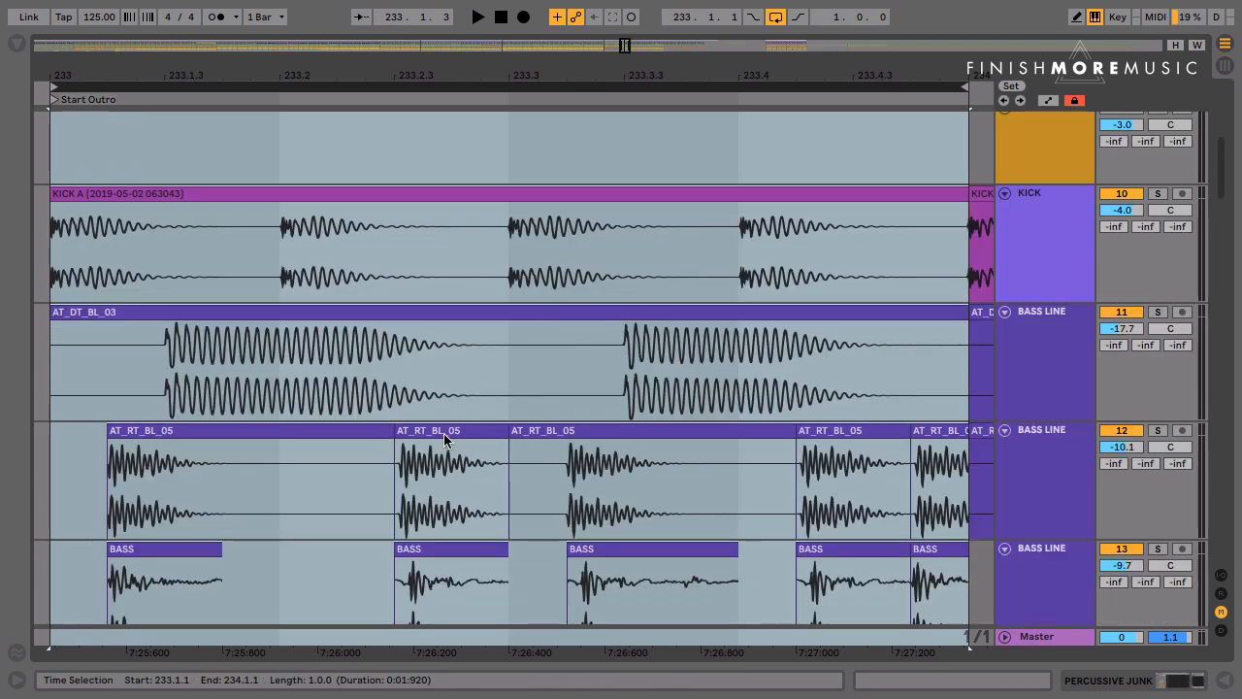
scroll(499, 417, "down", 1)
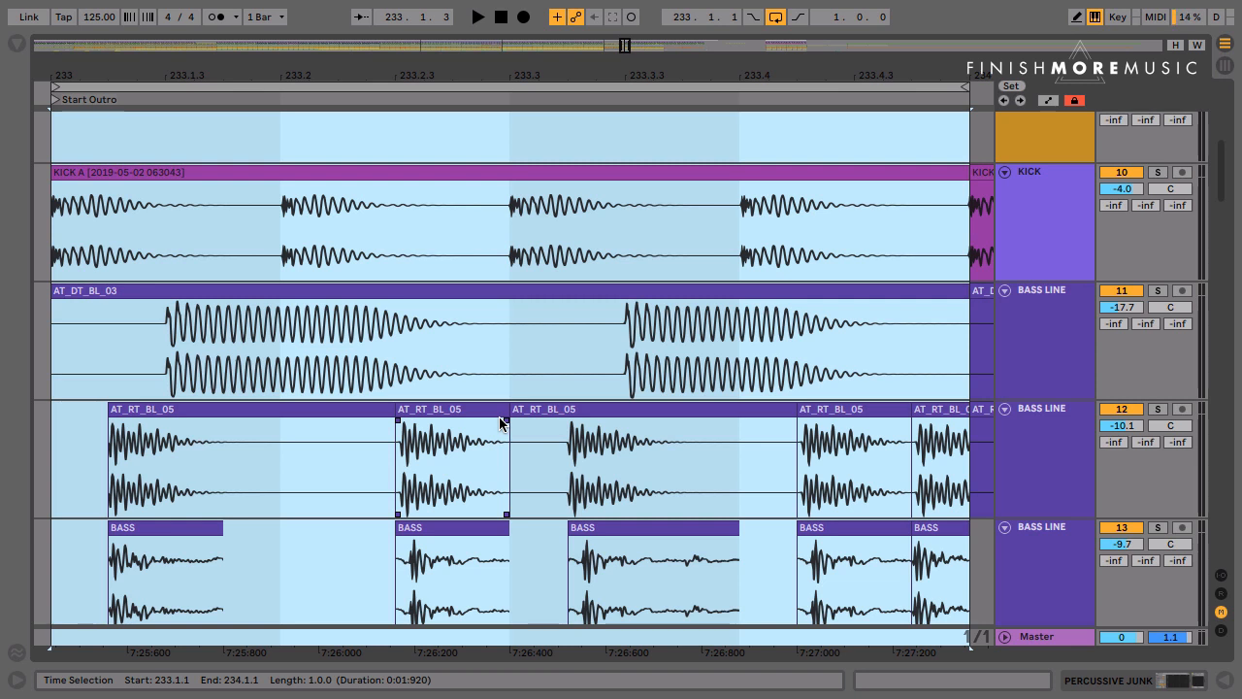
scroll(395, 448, "down", 2)
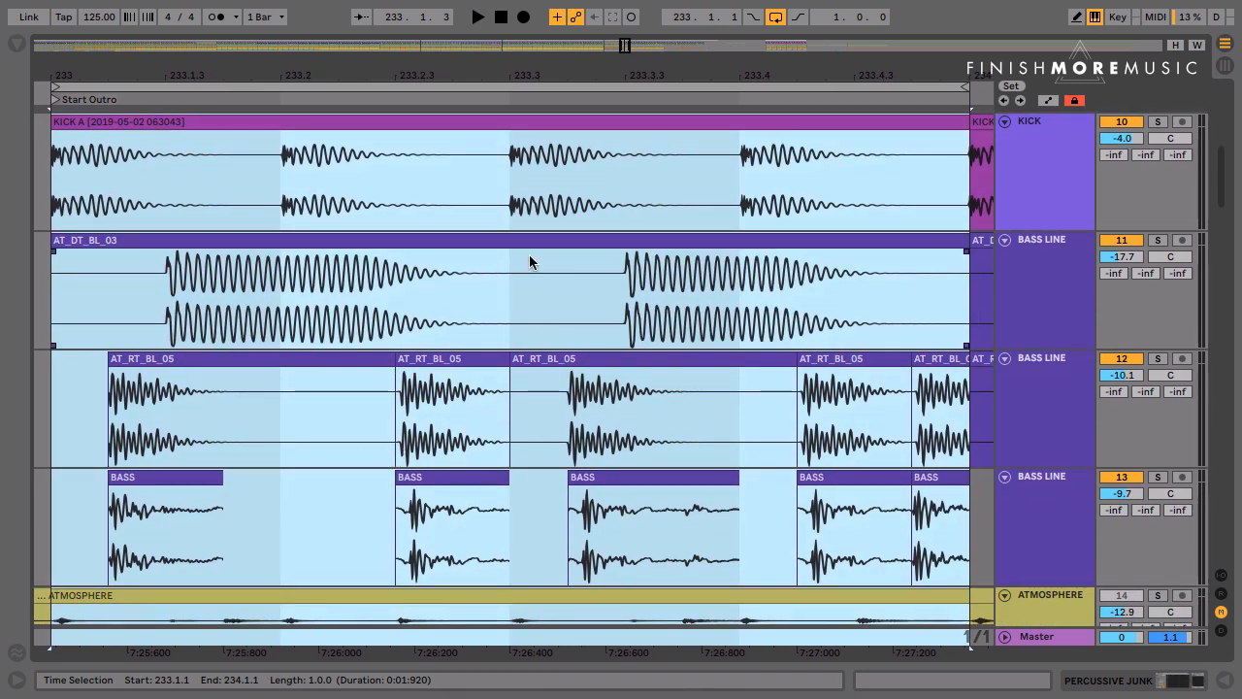
left_click(412, 201)
left_click(479, 331)
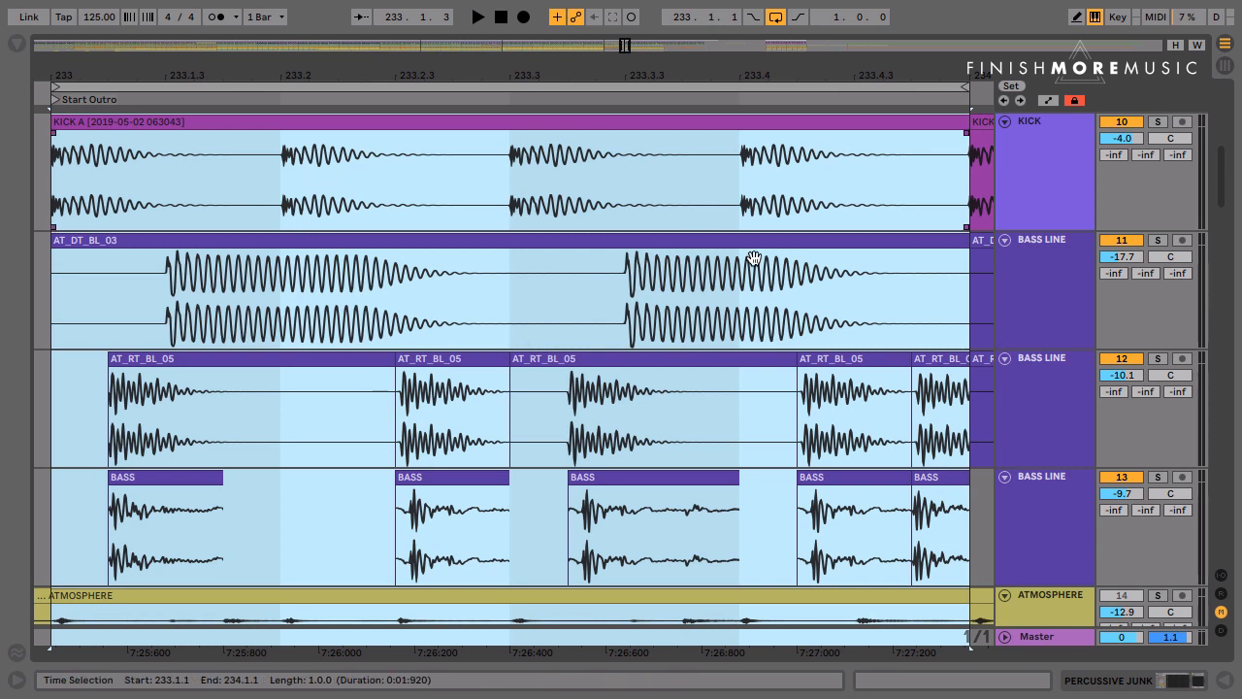
left_click(517, 243)
left_click(435, 453)
left_click(366, 203)
left_click(406, 201)
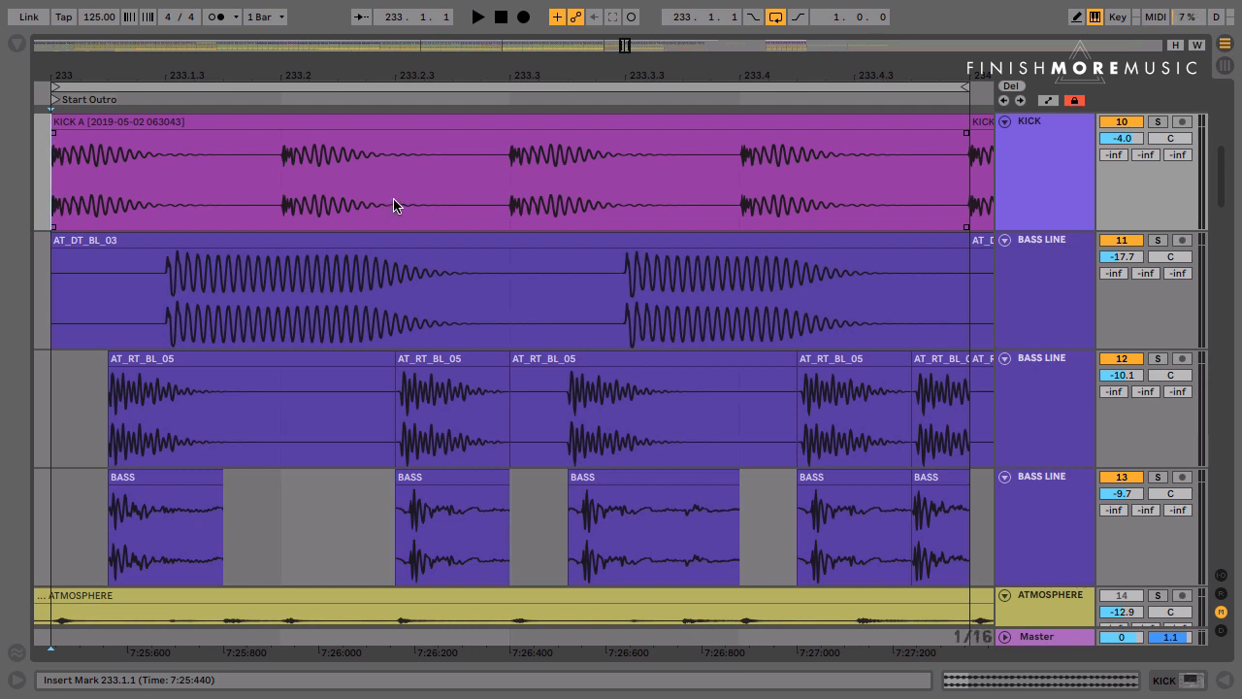
Solo the kick together with the first bass line on track 11 and play back bar 233.
left_click(1156, 122)
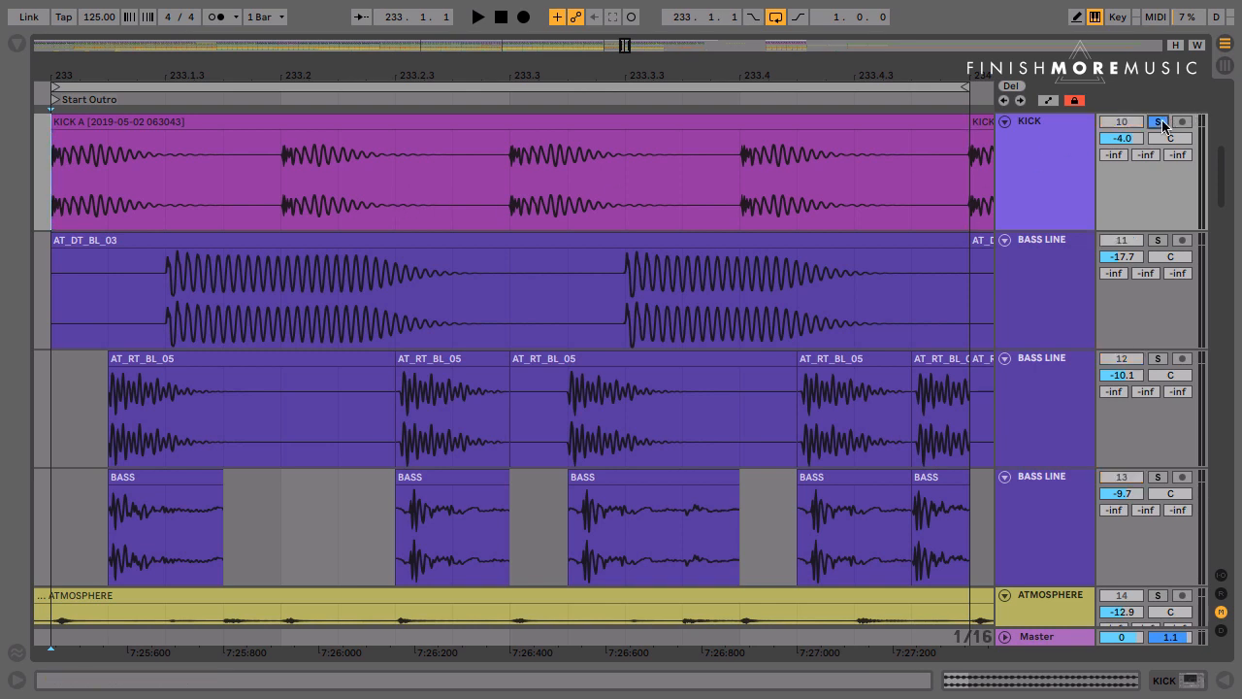
left_click(1158, 239)
key("space")
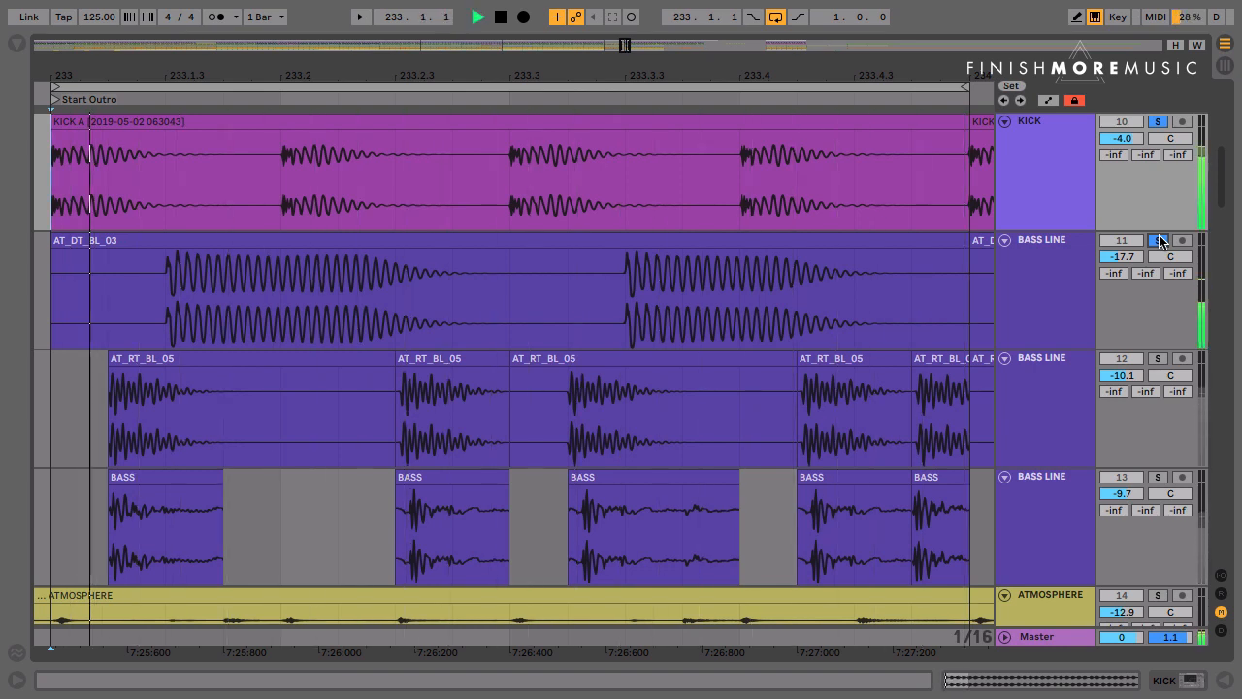
key("space")
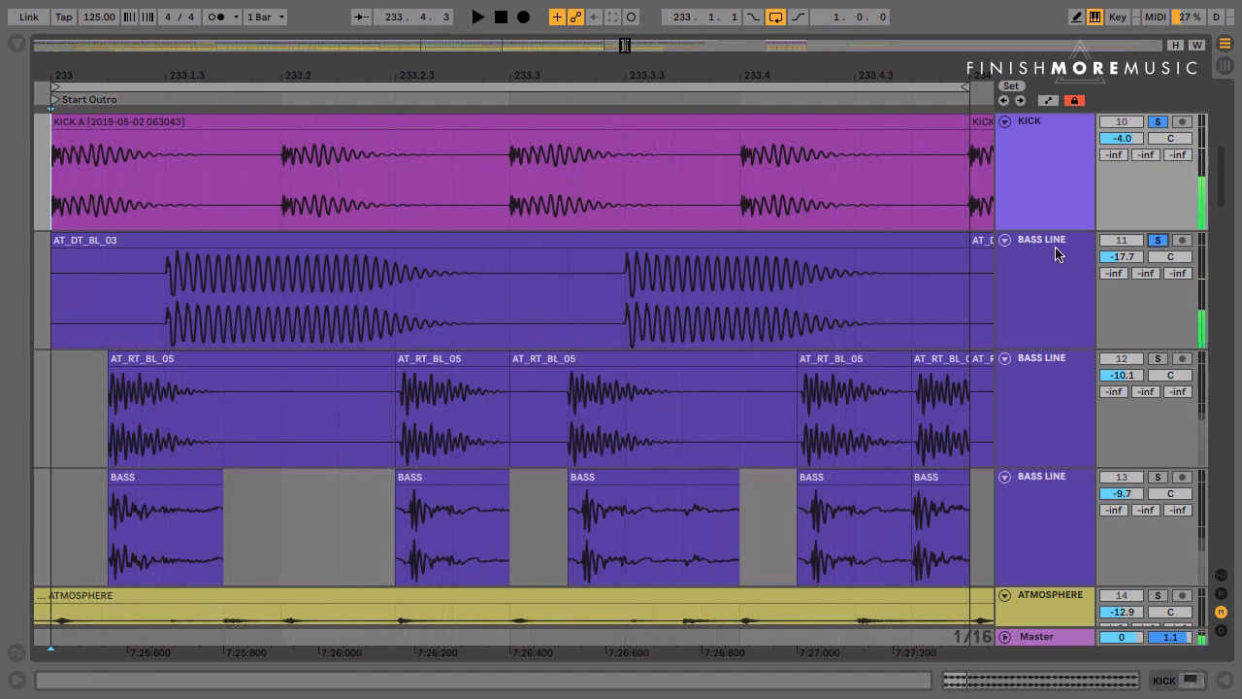
Delete the track 11 bass line audio from 233.2.1 to 233.3.1 and from 233.4.1 to 234.1.1.
double_click(1054, 257)
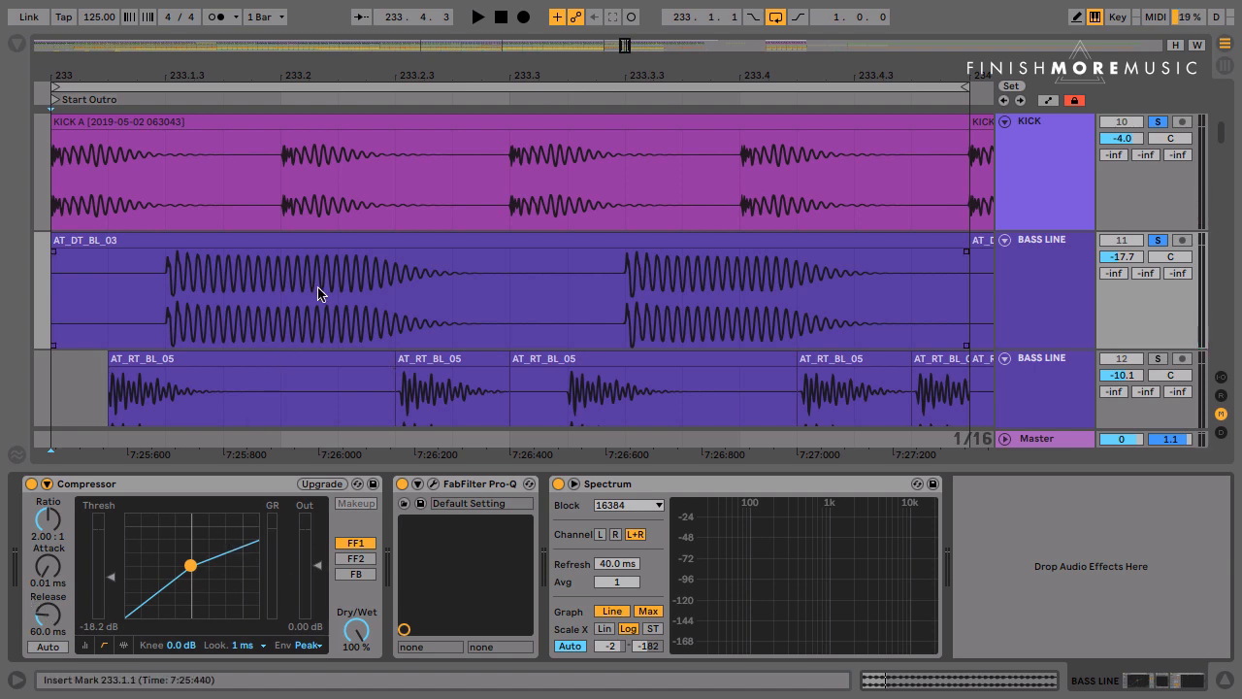
left_click_drag(287, 308, 501, 296)
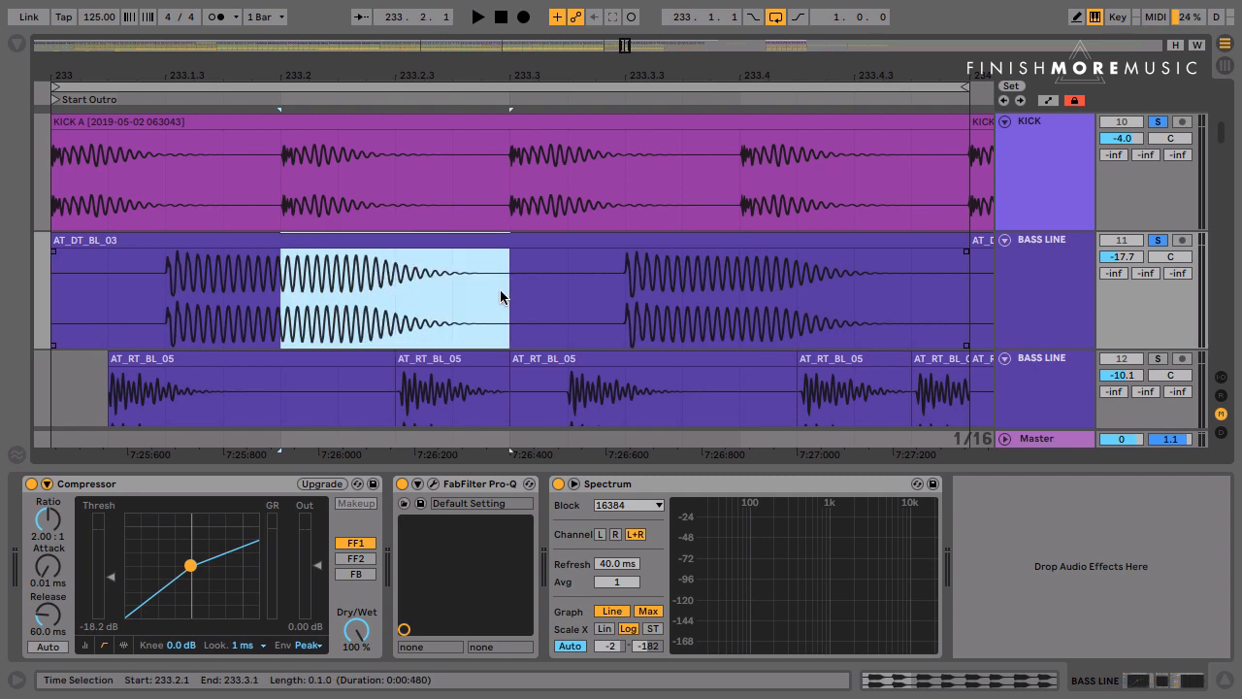
key("Delete")
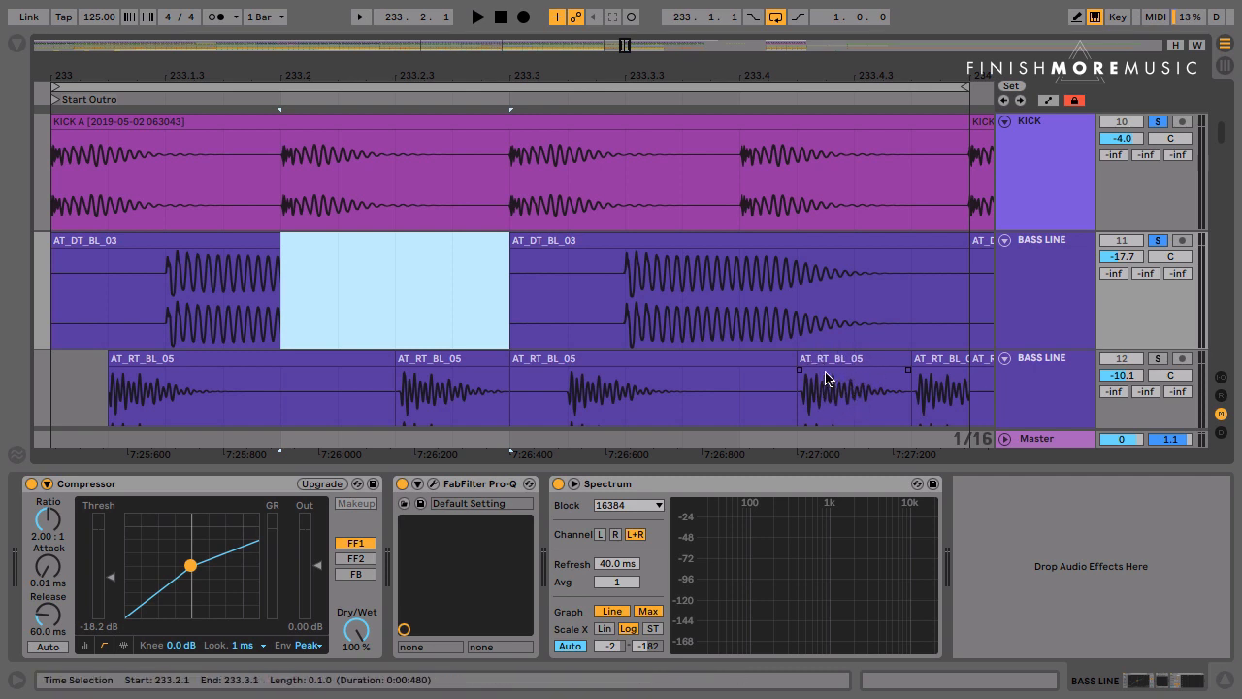
left_click_drag(737, 295, 965, 289)
key("Delete")
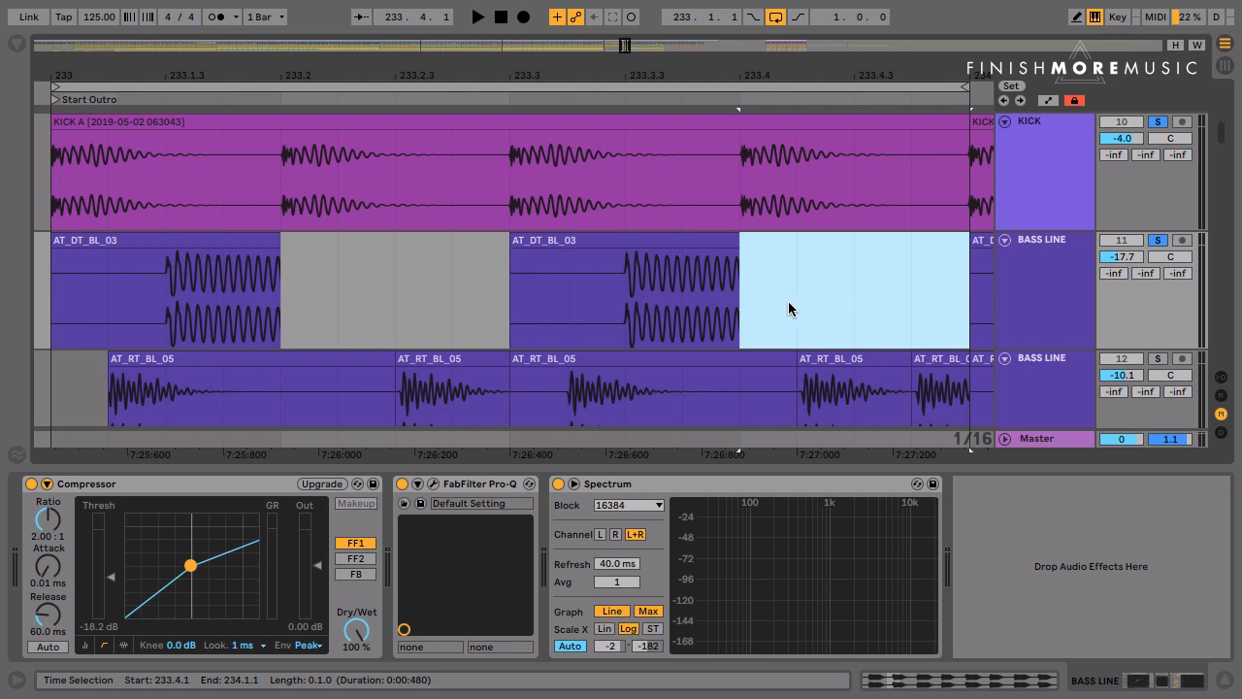
Add short fade-outs to both trimmed AT_DT_BL_03 clips and play back the bar 233 loop.
left_click(734, 255)
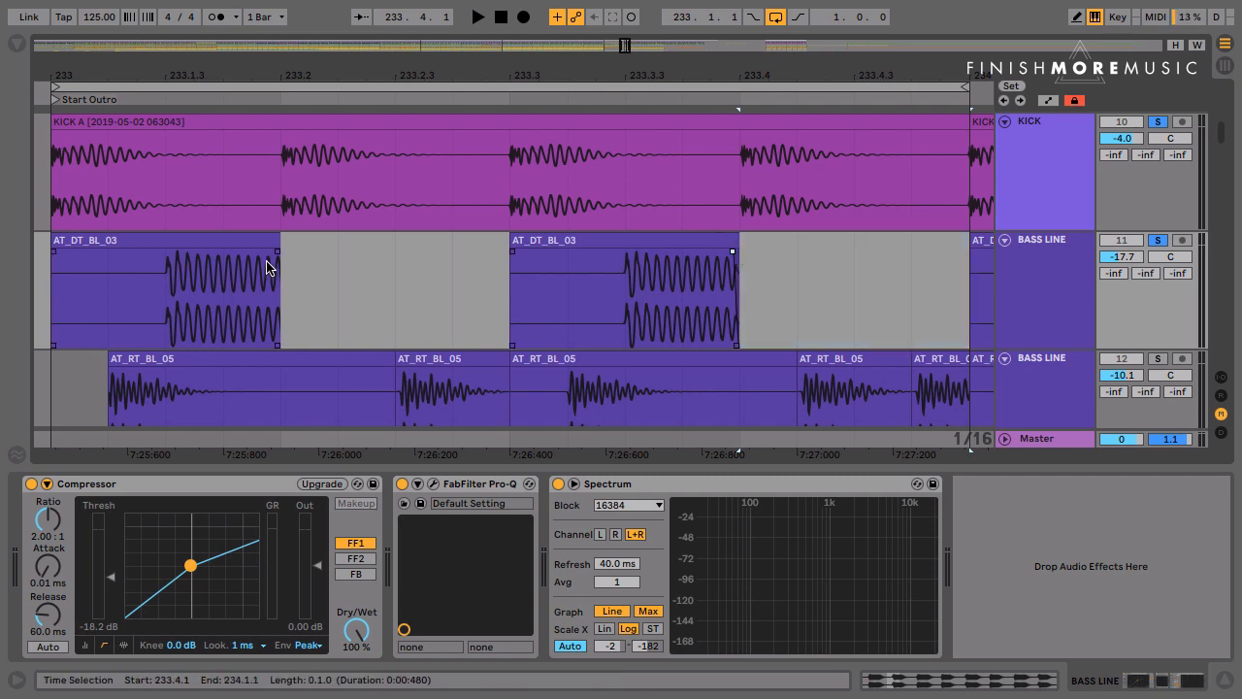
left_click_drag(275, 256, 262, 254)
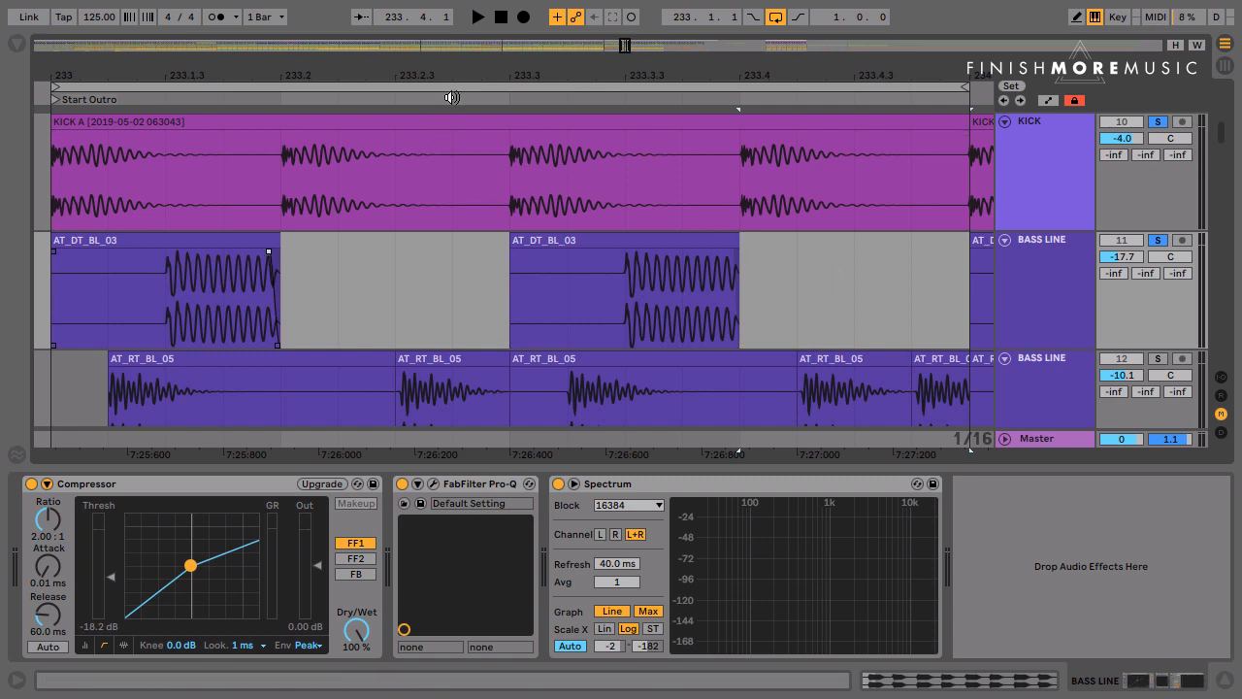
left_click(452, 87)
key("space")
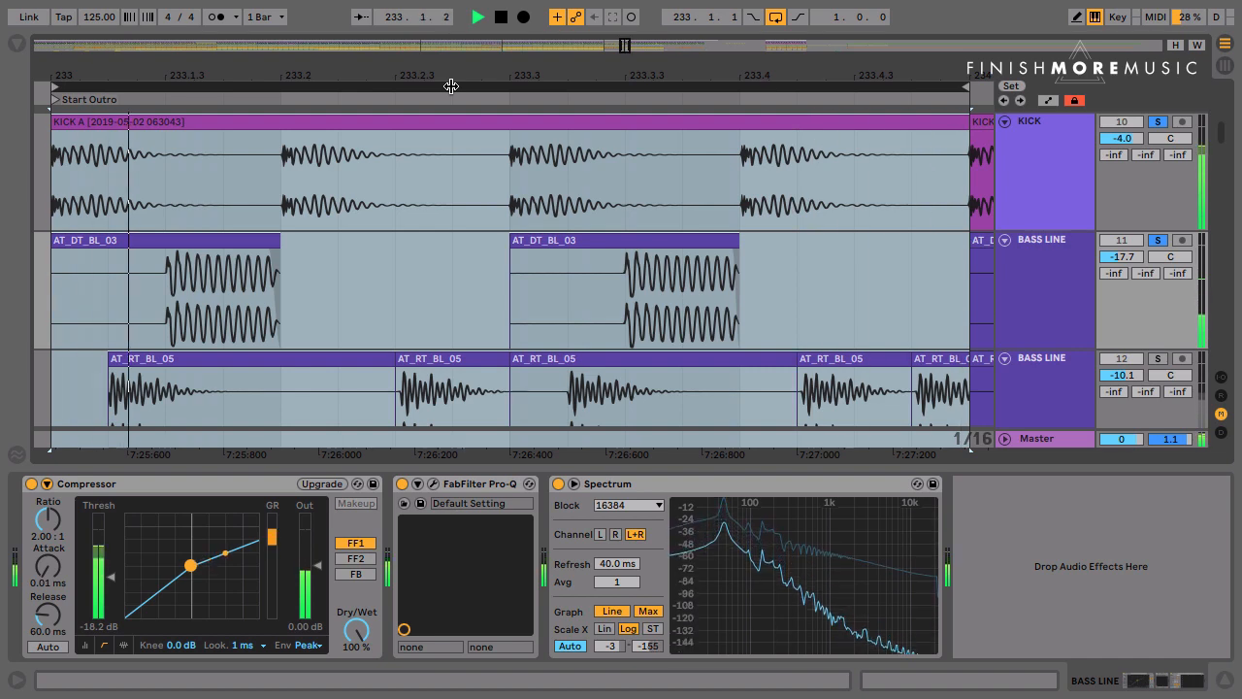
key("space")
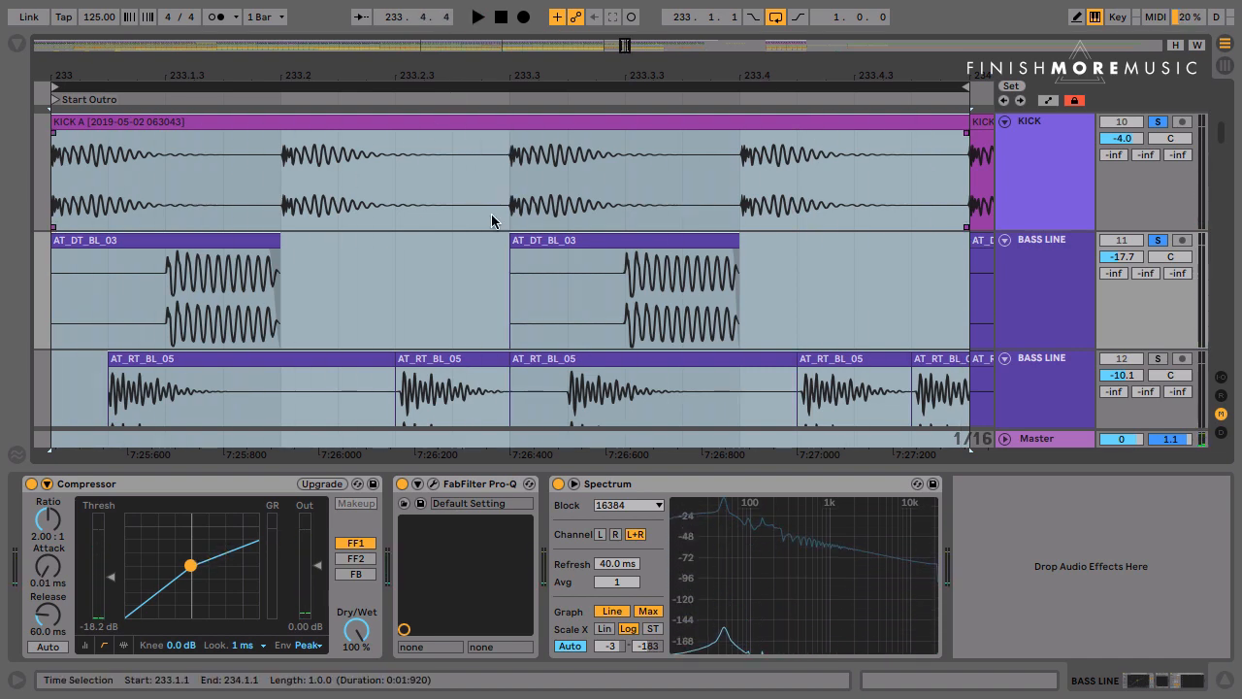
Solo the second bass line on track 12 and play it back on its own.
scroll(492, 221, "down", 3)
scroll(493, 221, "up", 2)
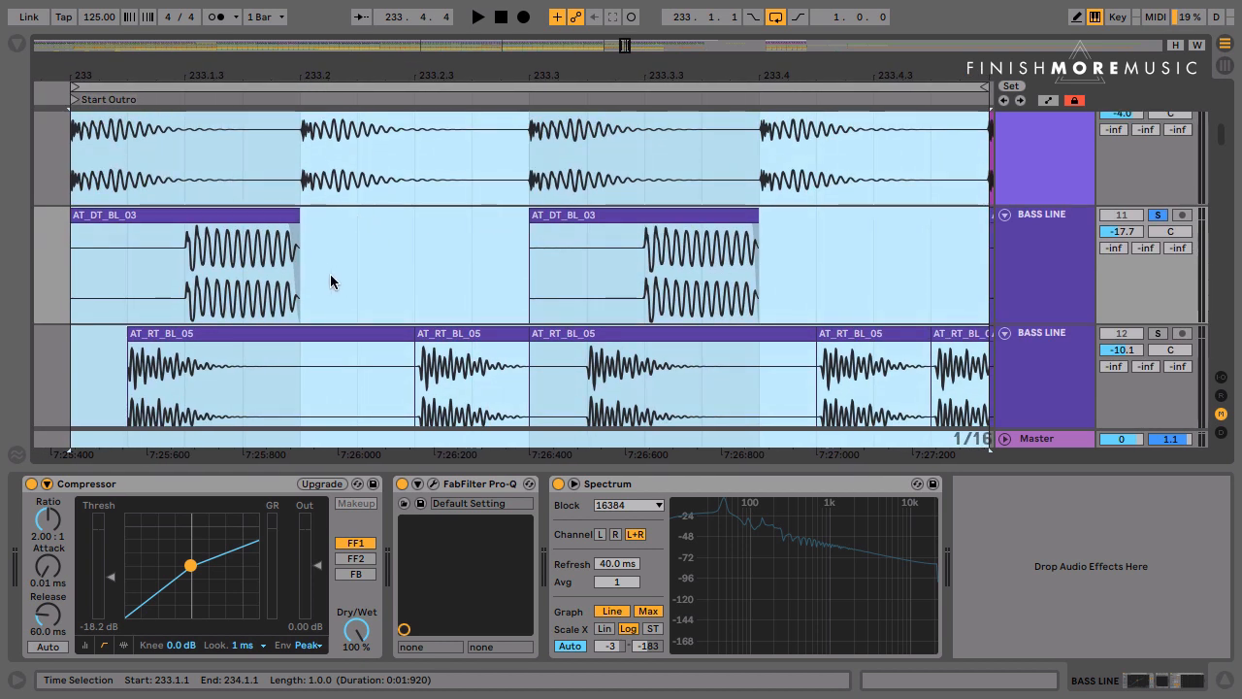
scroll(330, 281, "down", 3)
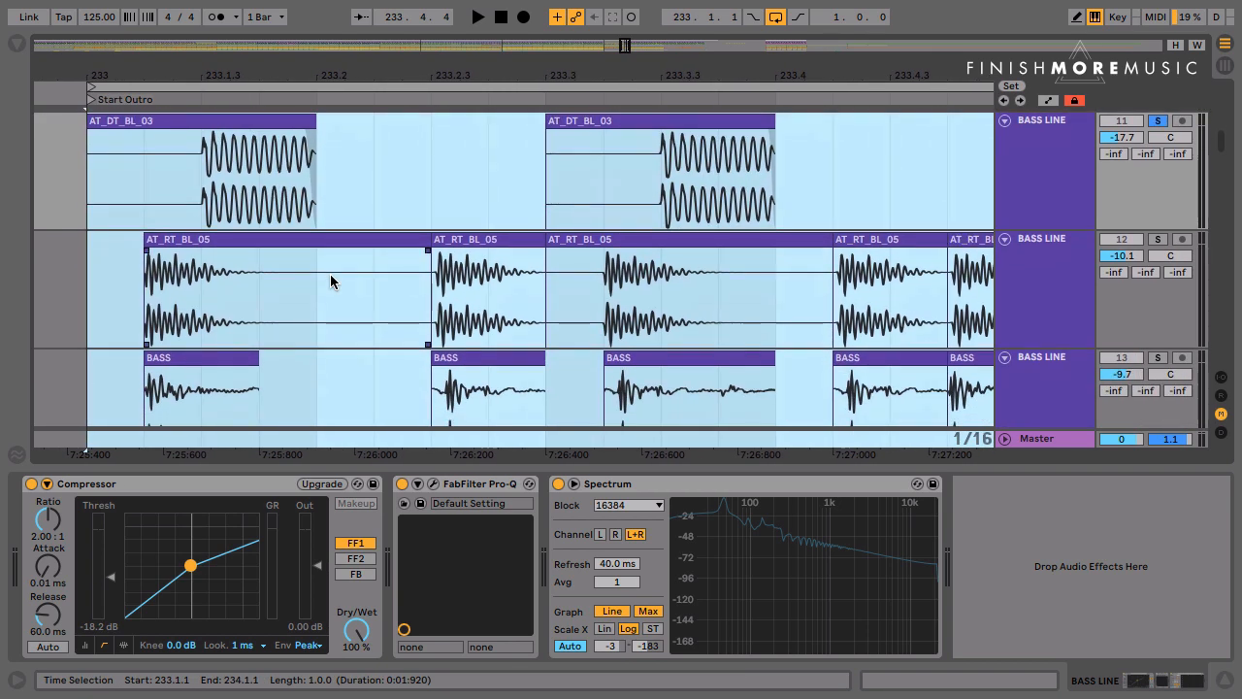
scroll(233, 240, "up", 3)
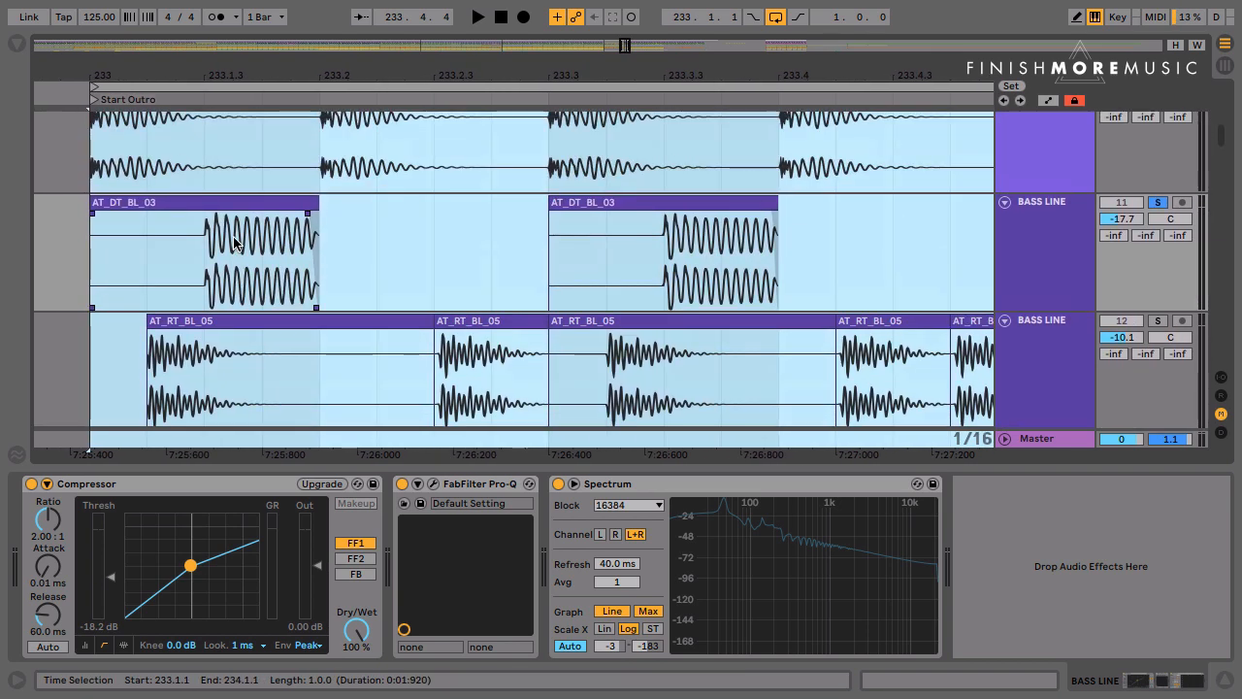
scroll(234, 243, "down", 2)
scroll(234, 243, "up", 1)
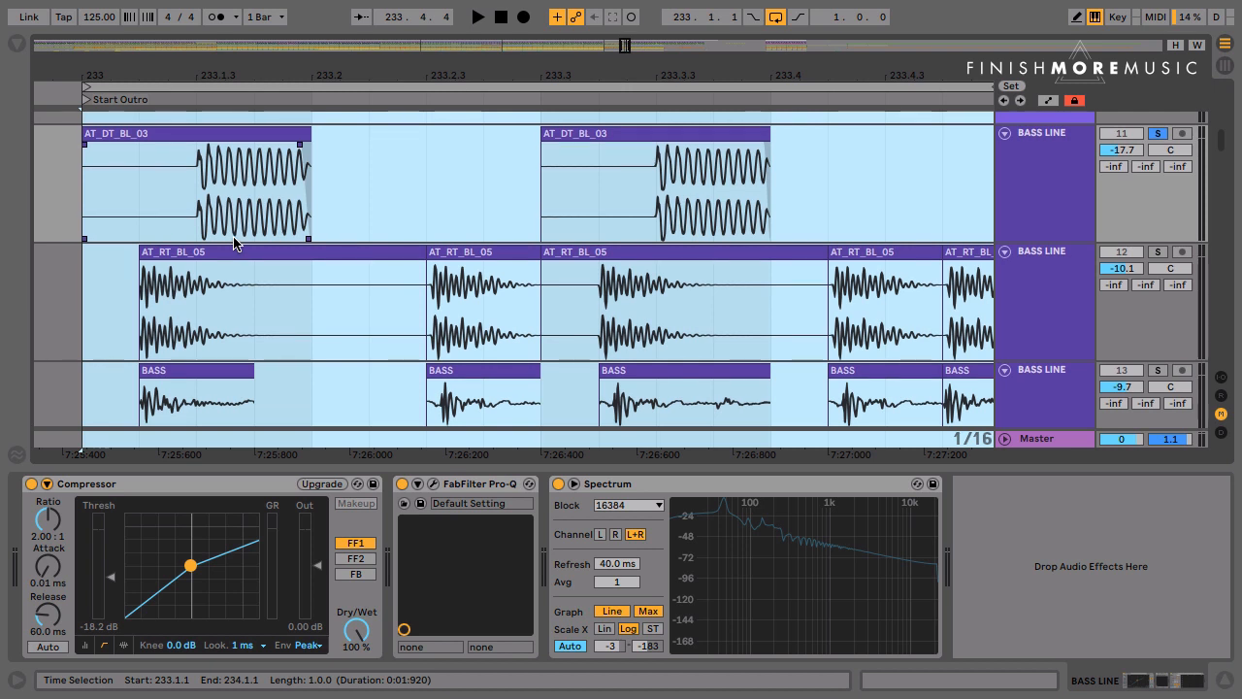
left_click(1156, 254)
left_click(1065, 262)
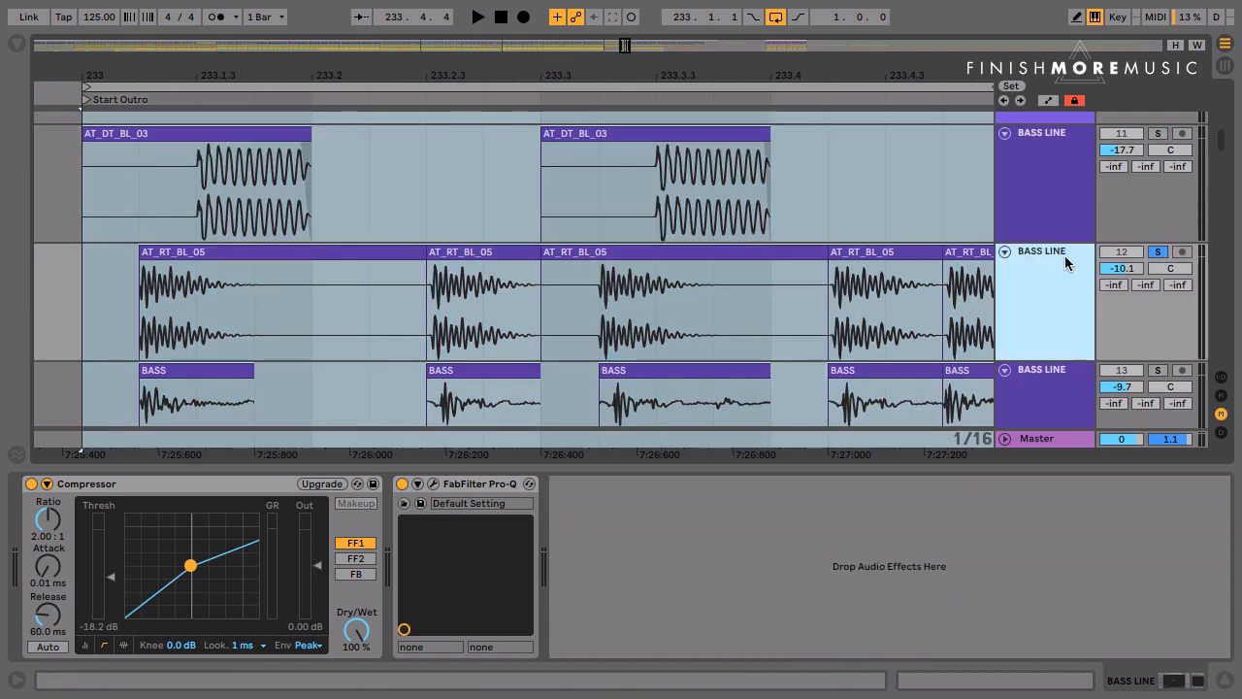
key("space")
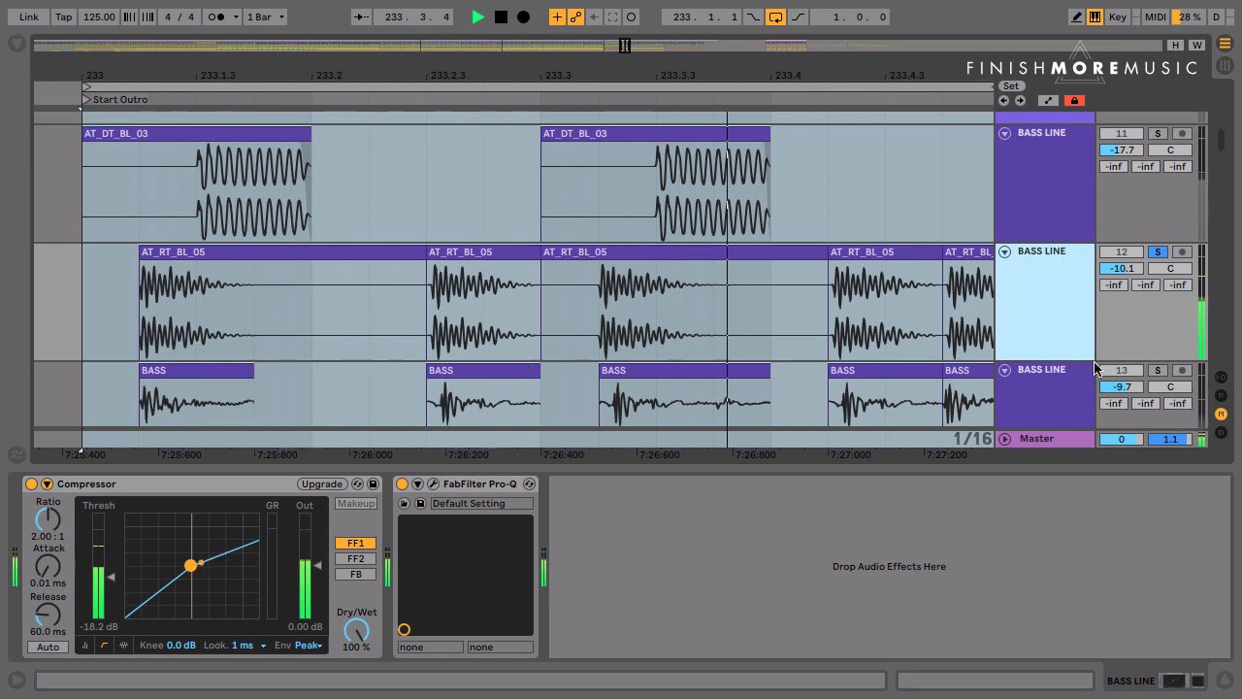
key("space")
Solo the third bass line on track 13 and play back its BASS clips.
left_click(1157, 370)
scroll(1053, 369, "down", 3)
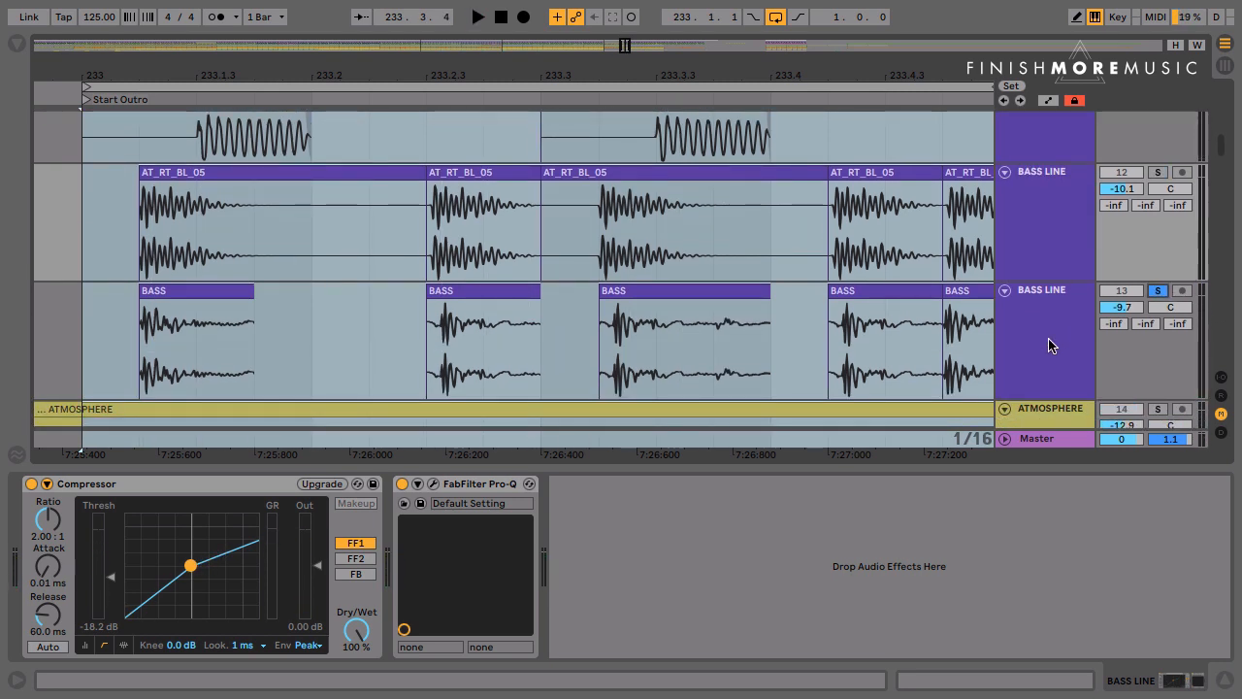
key("space")
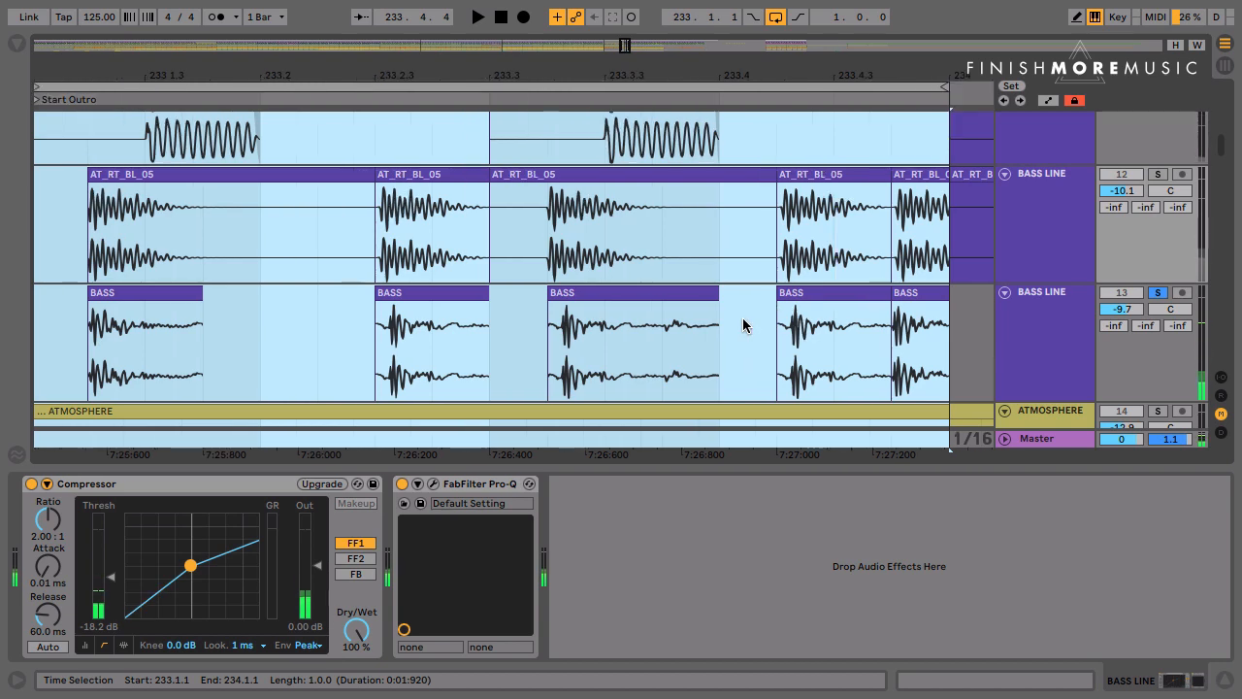
left_click(679, 325)
Delete the track 12 bass line audio from 233.1.3 to 233.2.1 and add a short fade-out to the remaining first note.
scroll(838, 325, "up", 2)
scroll(839, 325, "left", 2)
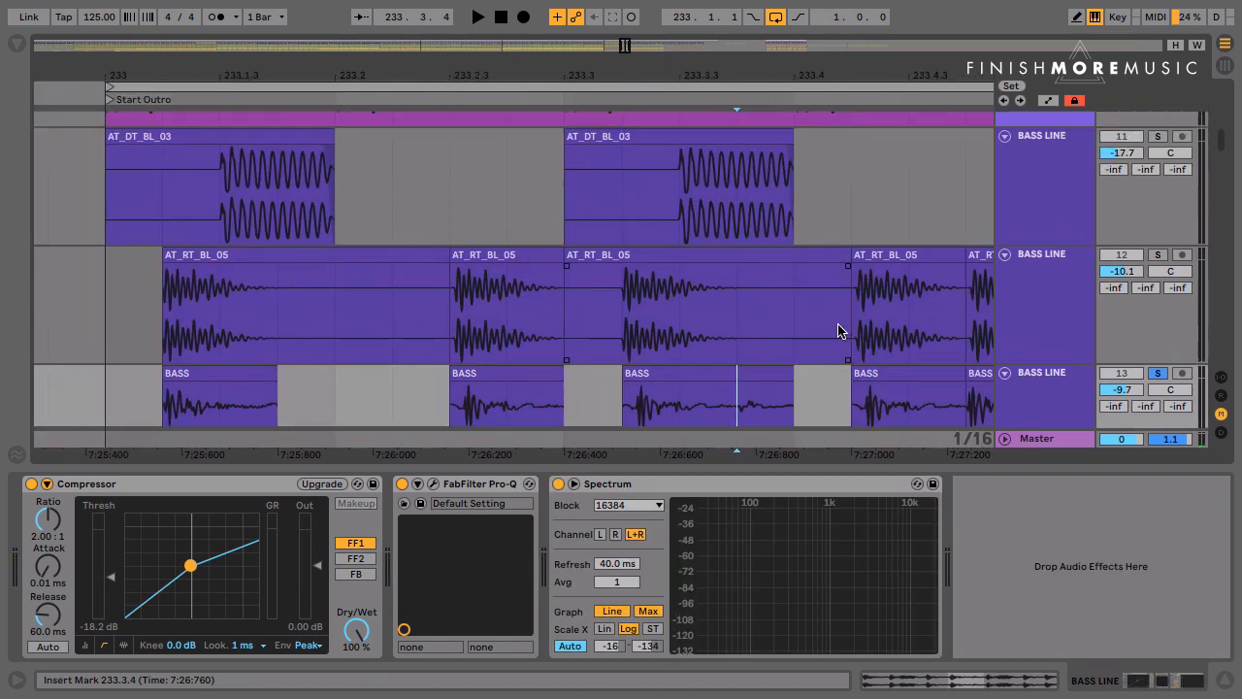
scroll(838, 330, "up", 2)
scroll(839, 330, "left", 2)
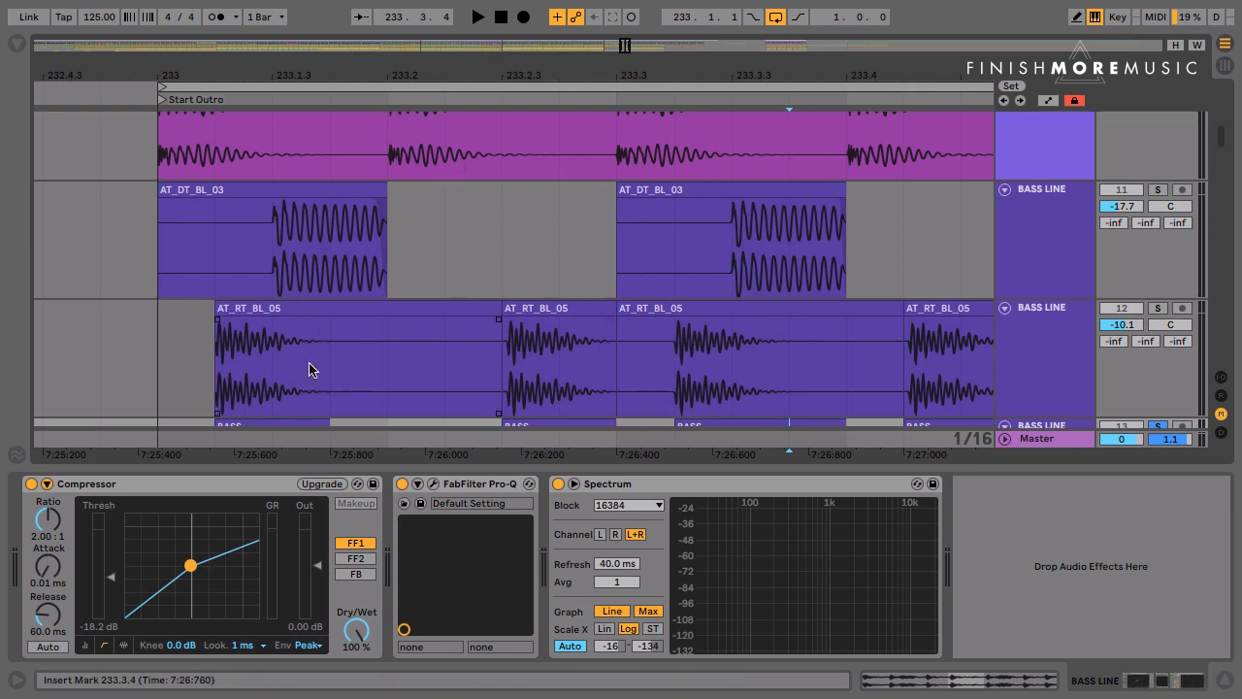
left_click_drag(271, 361, 352, 360)
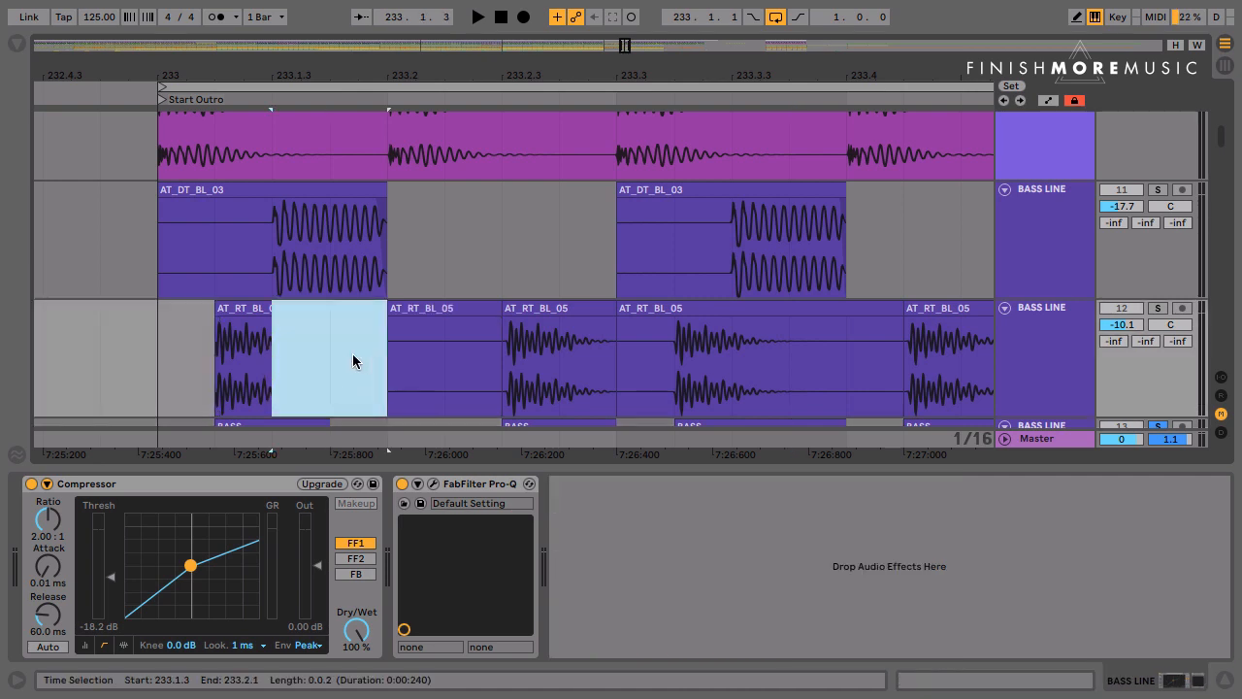
key("Delete")
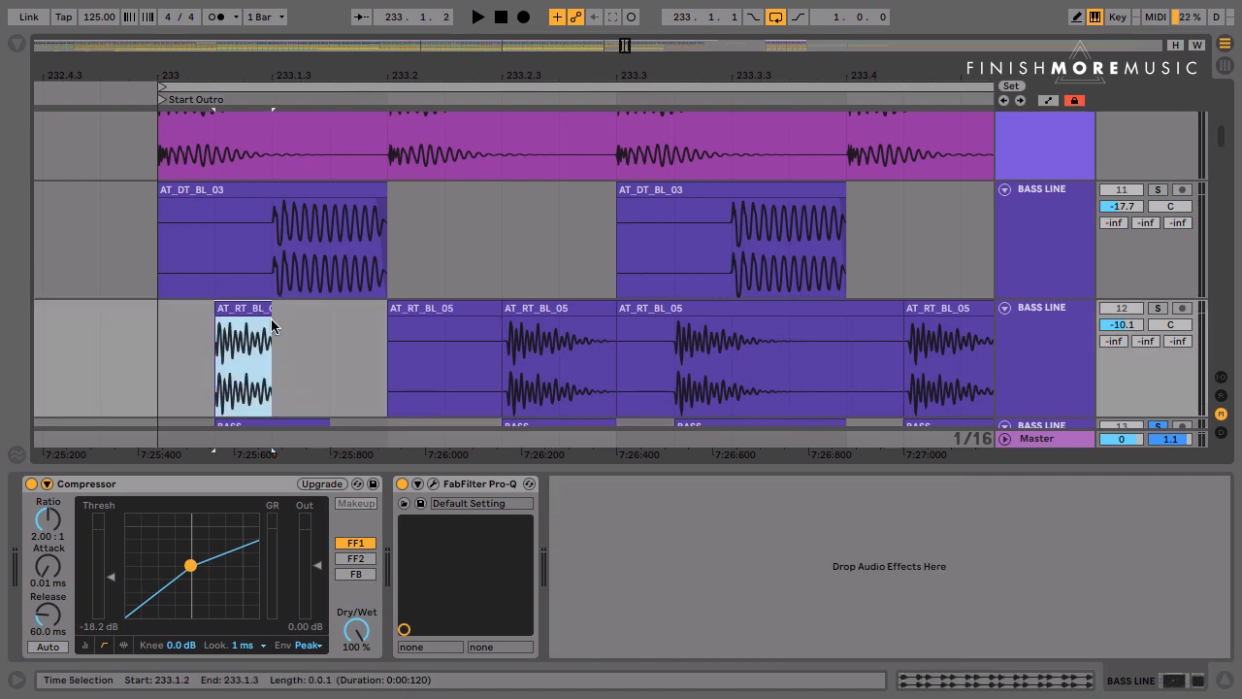
left_click_drag(268, 319, 263, 320)
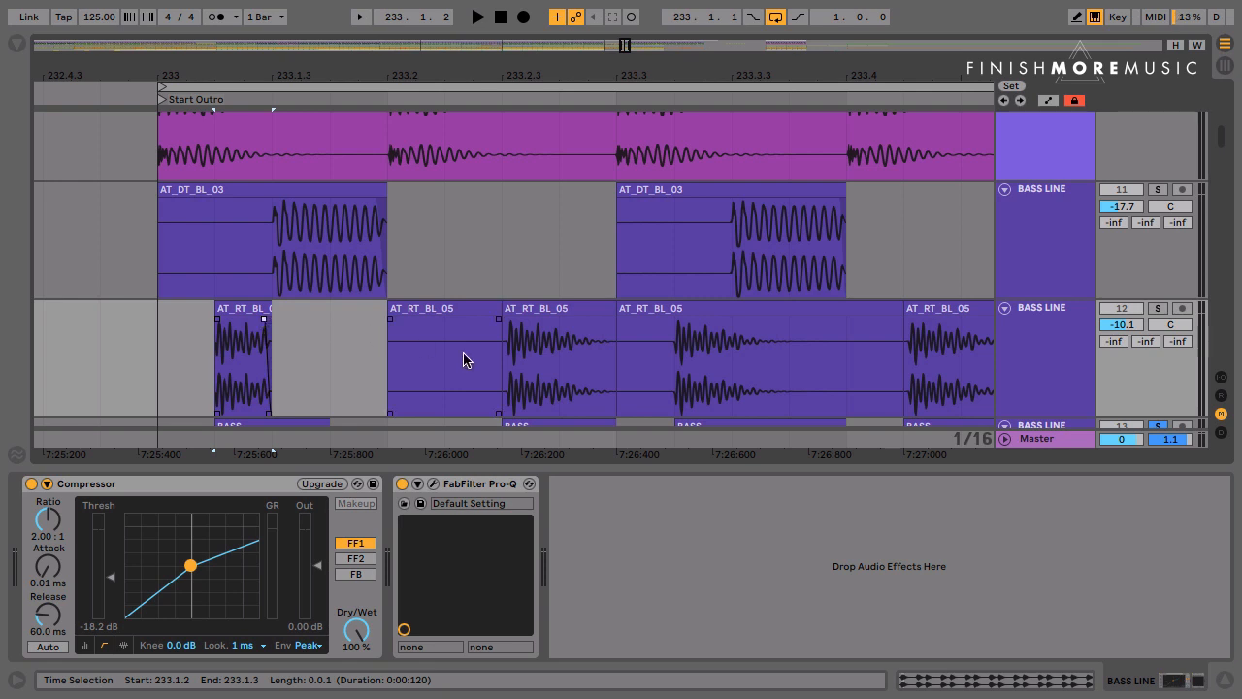
Delete the track 12 bass line audio from 233.3.3 to 233.4.2 and give the clip before the gap a short fade-out.
left_click_drag(731, 367, 885, 357)
key("Delete")
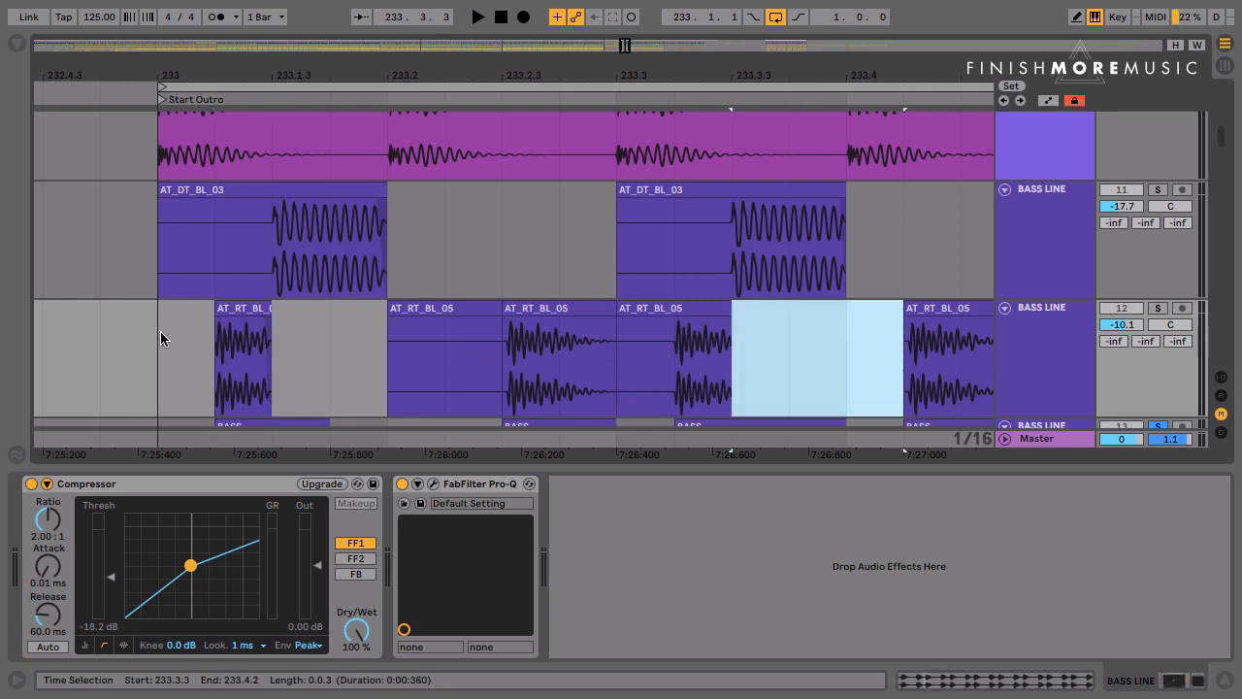
left_click(715, 314)
left_click(729, 324)
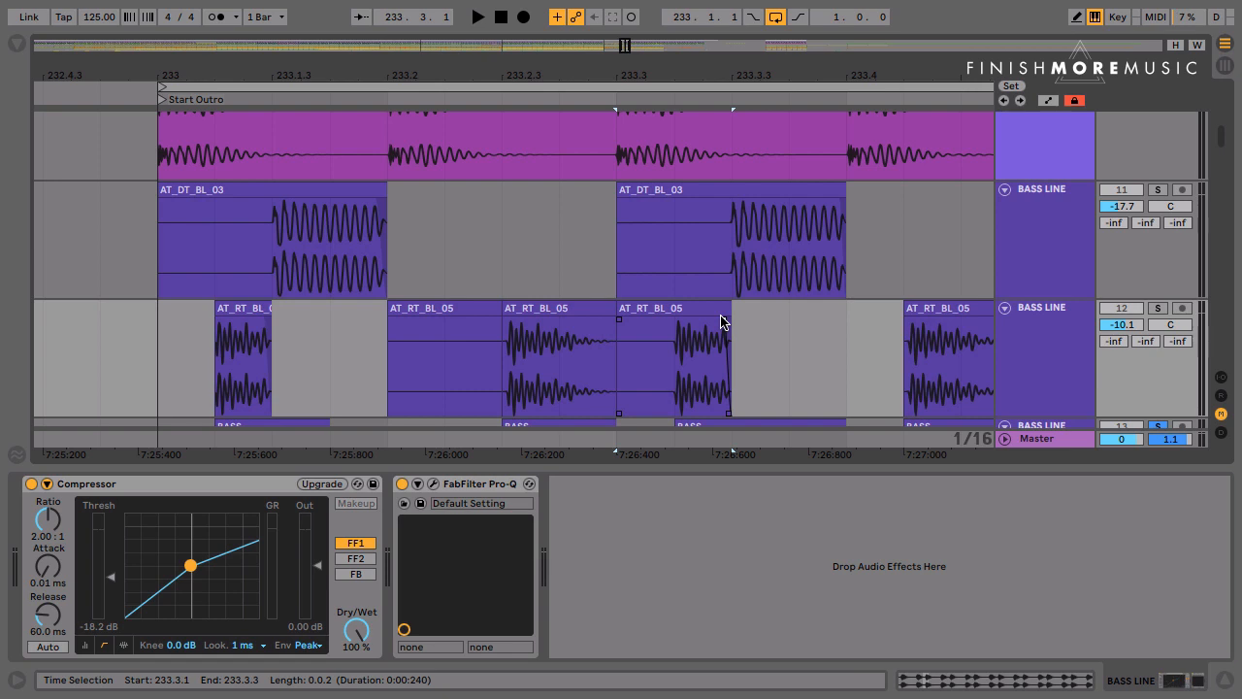
scroll(721, 322, "right", 5)
scroll(721, 322, "down", 1)
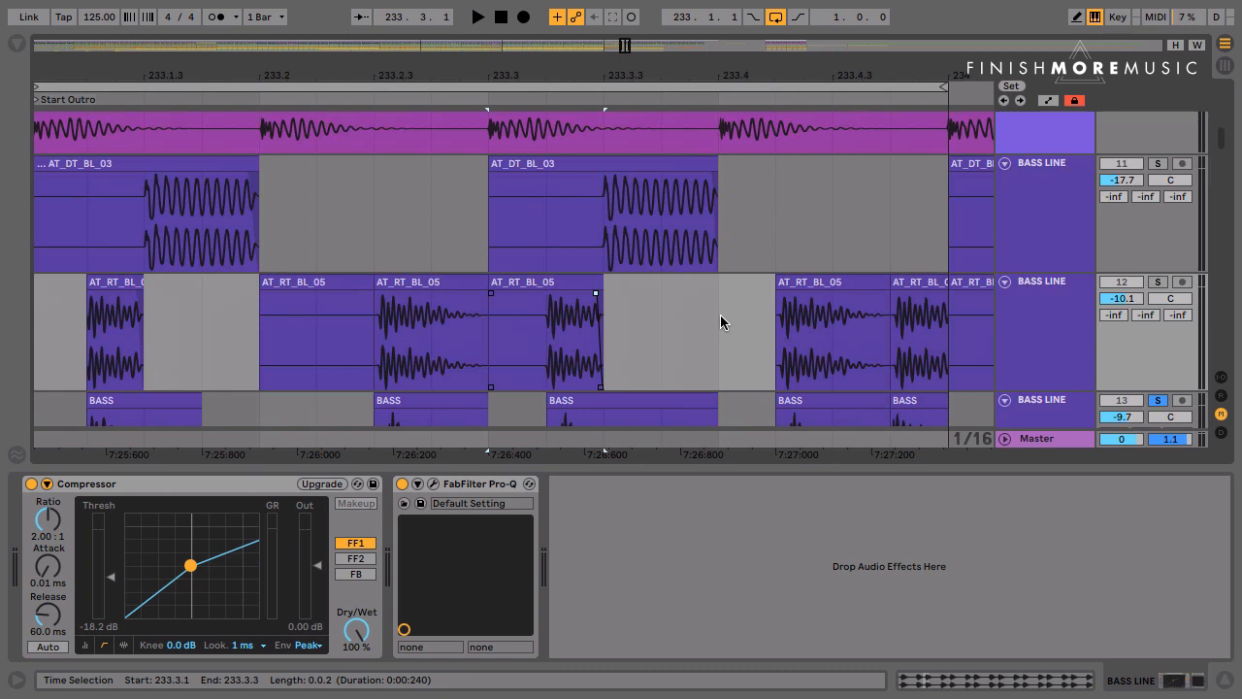
Compare the timing of the kick tail after 233.1.1 with the bass line clips on tracks 11 and 12.
scroll(721, 322, "left", 3)
scroll(721, 322, "up", 3)
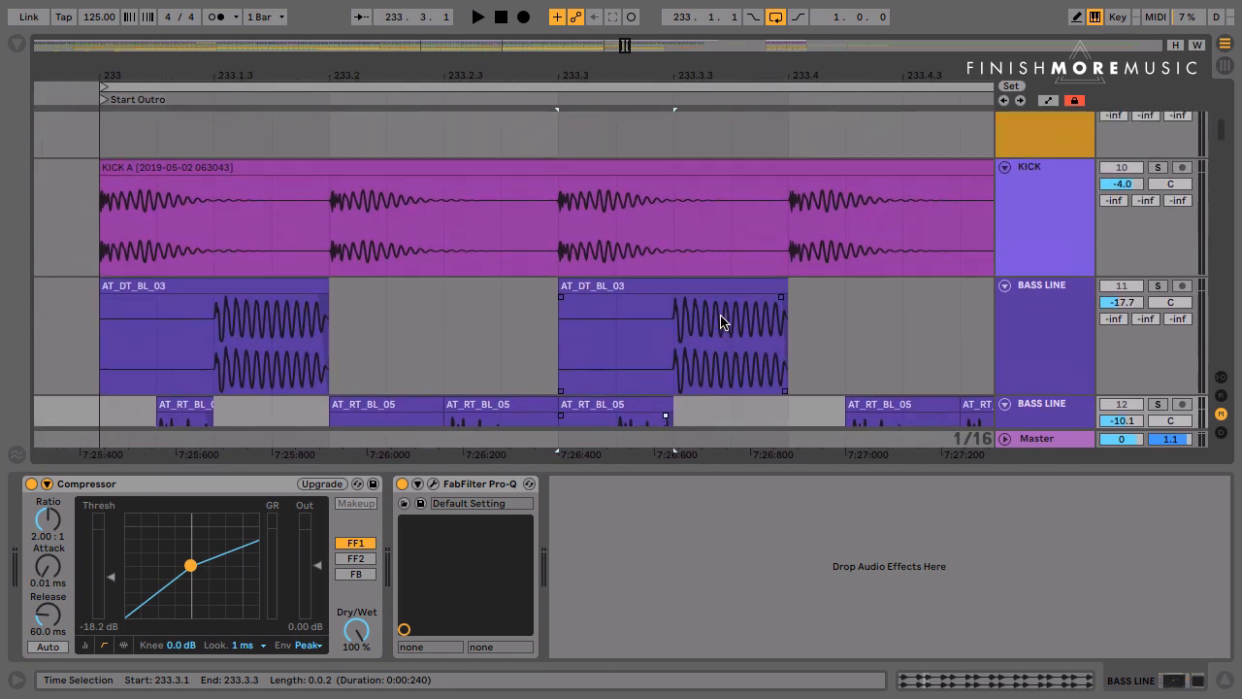
scroll(721, 323, "left", 2)
scroll(721, 322, "down", 4)
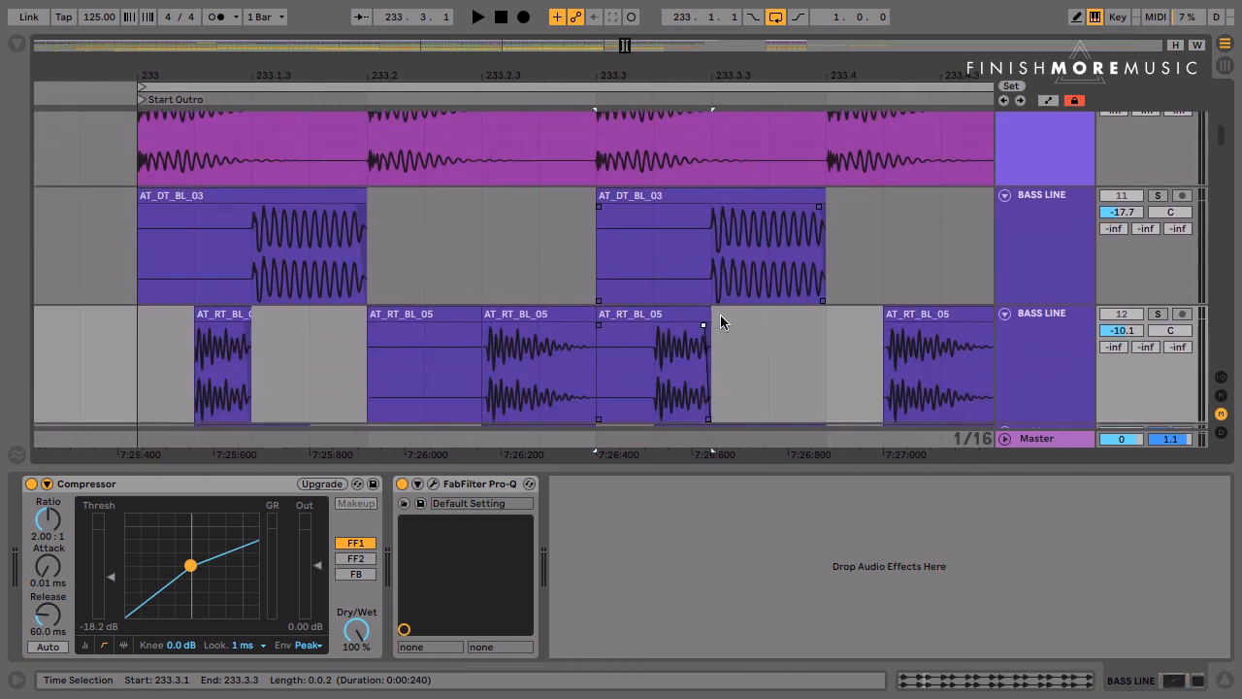
scroll(208, 327, "up", 2)
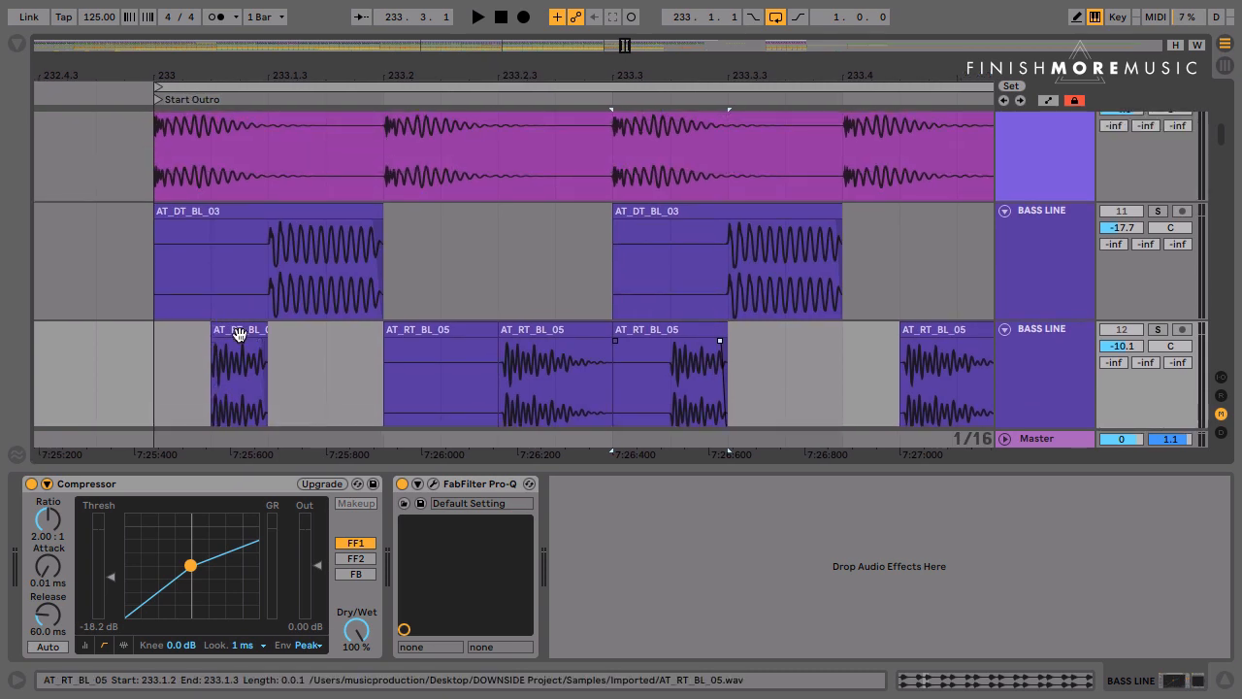
left_click(236, 333)
left_click_drag(246, 176, 304, 170)
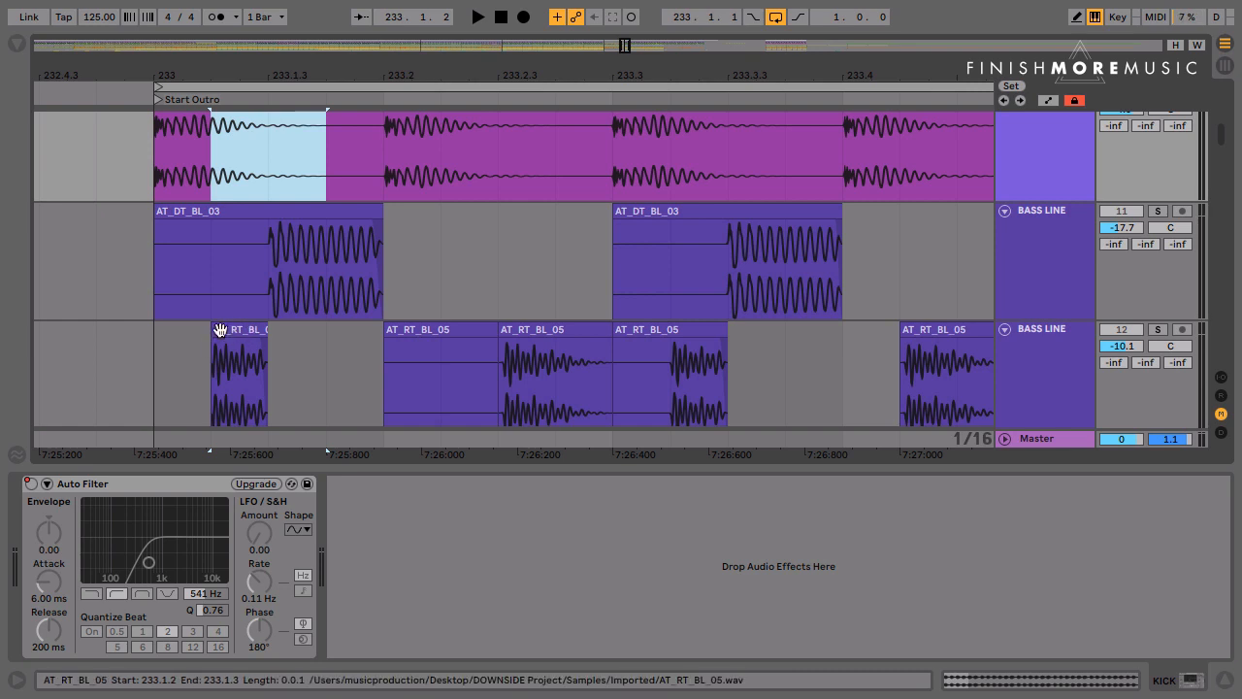
left_click(216, 272)
left_click(269, 177)
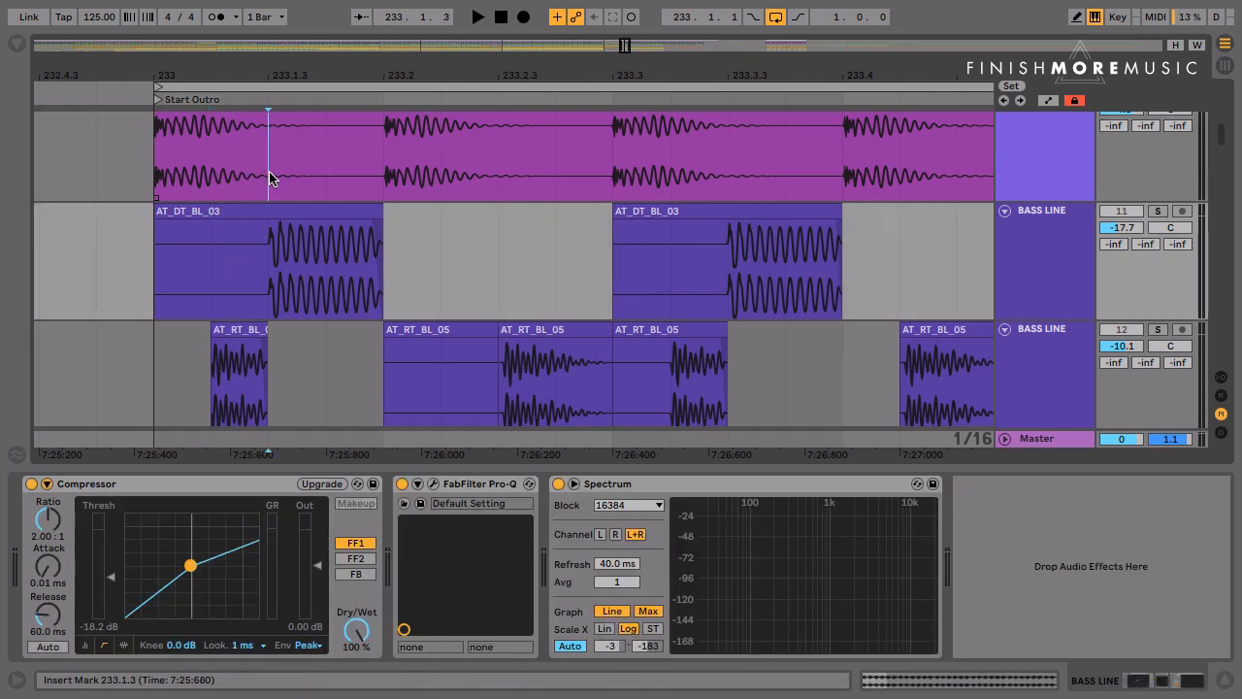
Delete the kick tails in bar 233 at 233.1.3–233.2.1, 233.2.3–233.3.1, 233.3.3–233.4.1 and 233.4.3–234.1.1.
left_click_drag(269, 178, 375, 174)
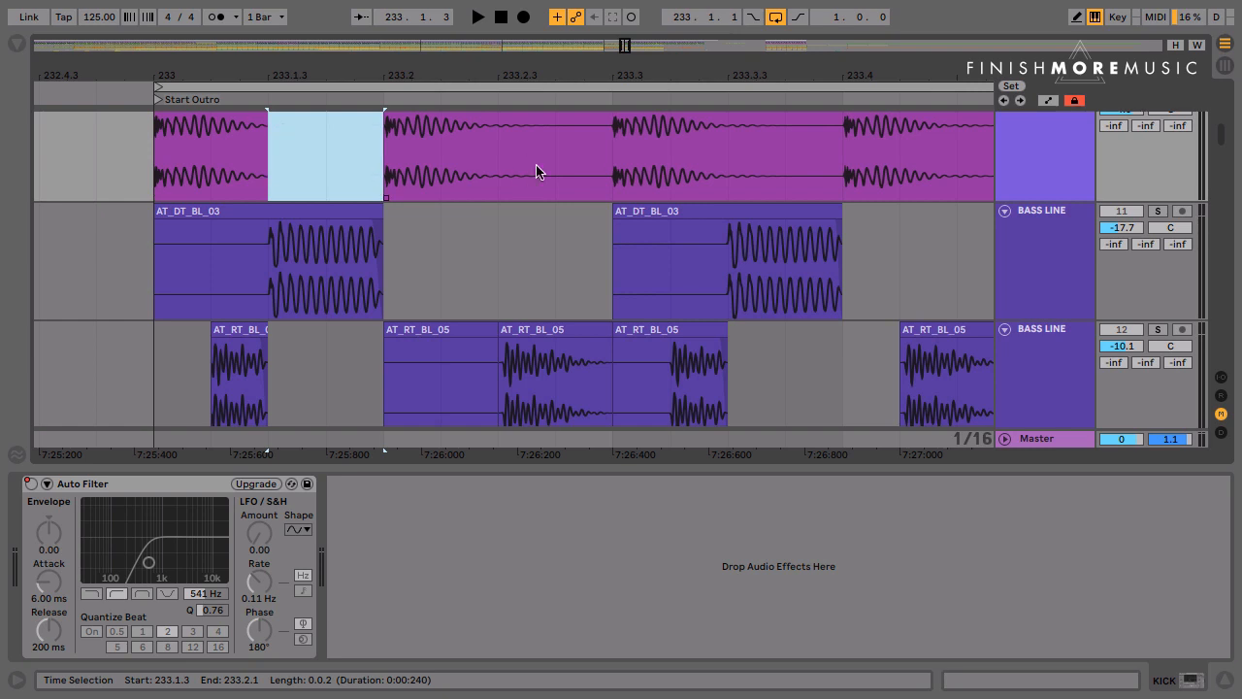
key("Delete")
left_click_drag(499, 186, 602, 178)
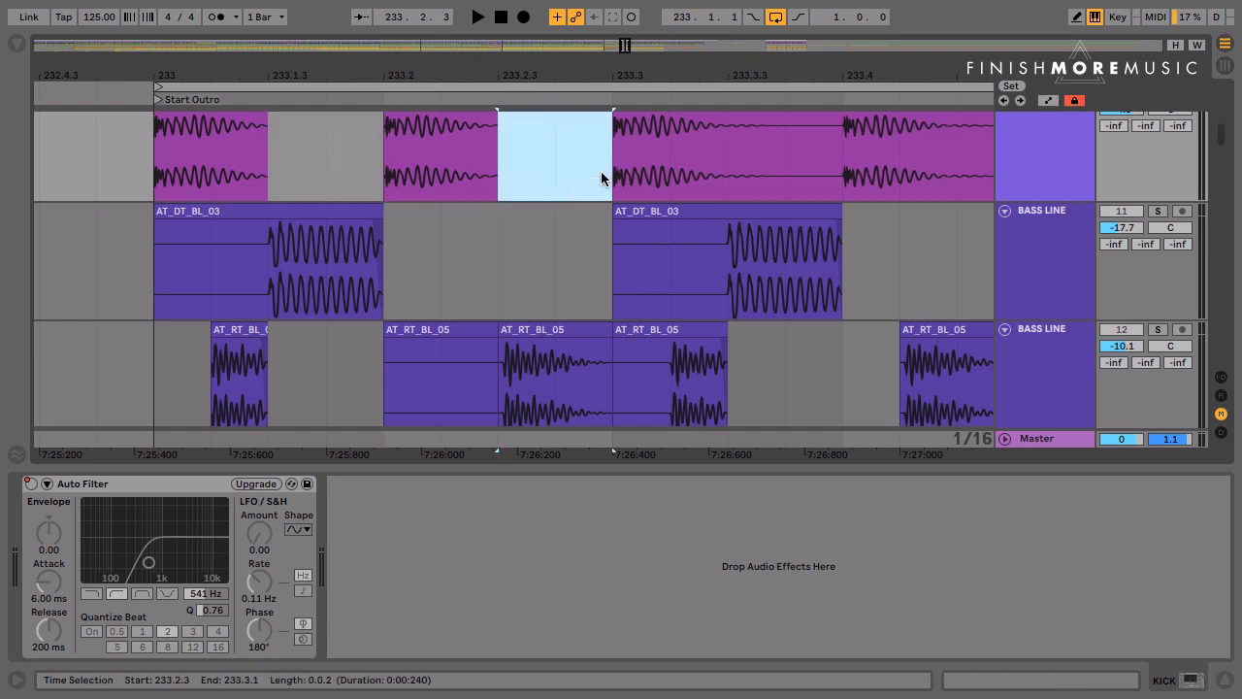
key("Delete")
left_click_drag(737, 174, 960, 207)
scroll(840, 178, "right", 3)
scroll(819, 214, "up", 1)
key("Delete")
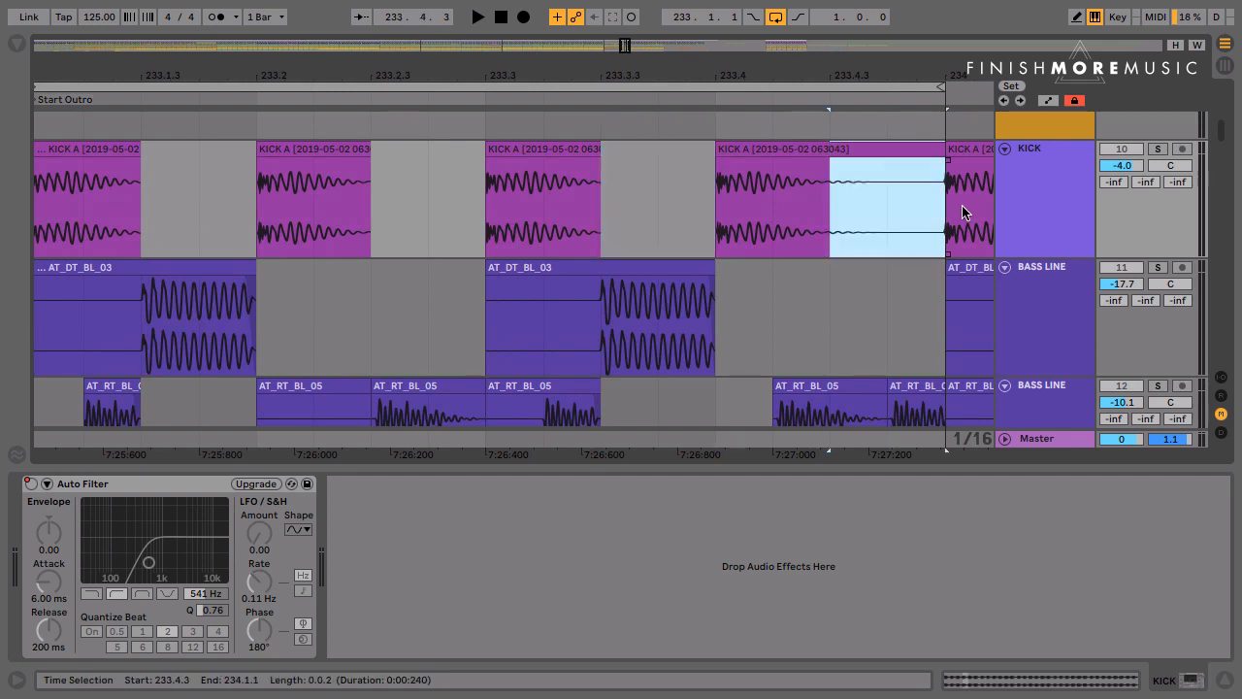
Add a short fade-out to the first BASS clip on track 13 and short fades at both ends of the second and third.
scroll(770, 281, "down", 6)
scroll(770, 281, "left", 5)
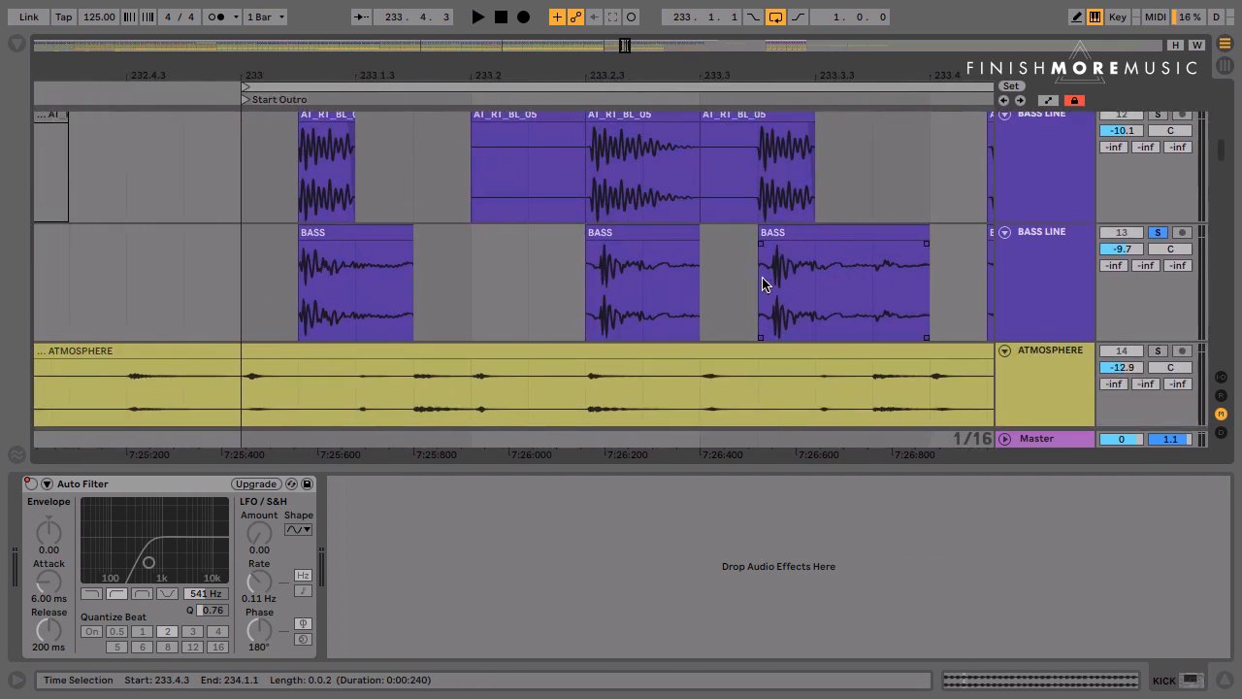
left_click(336, 232)
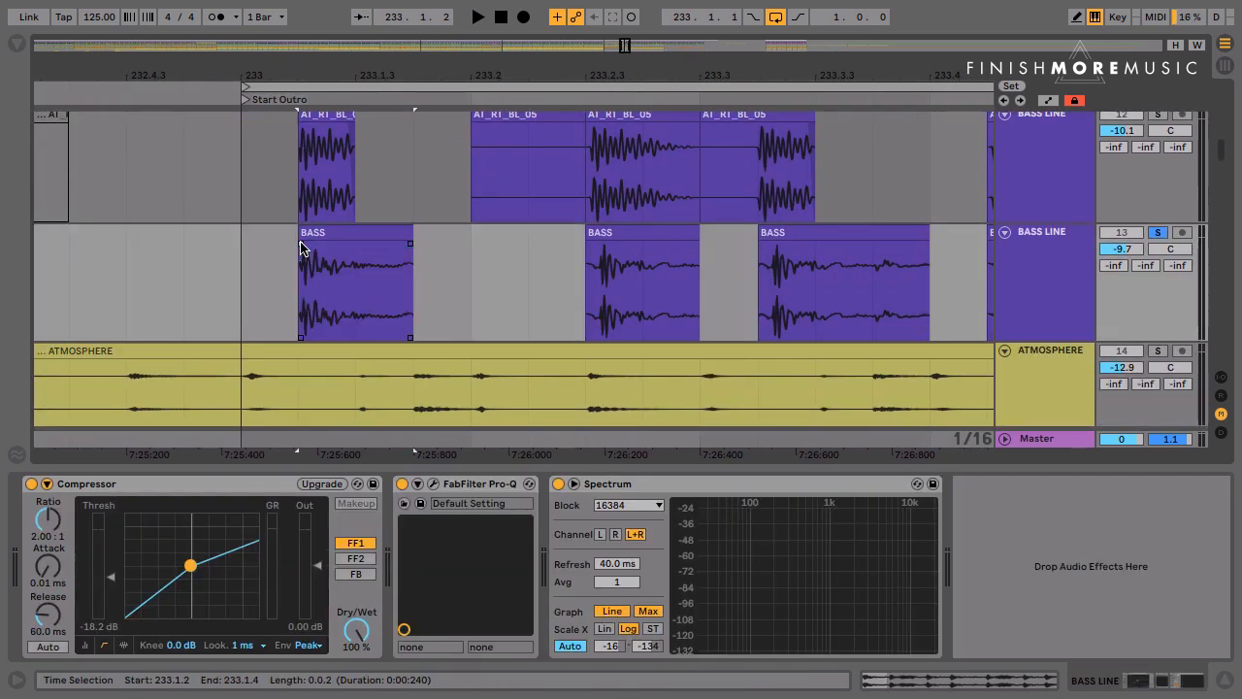
left_click_drag(410, 242, 405, 243)
left_click_drag(589, 241, 593, 243)
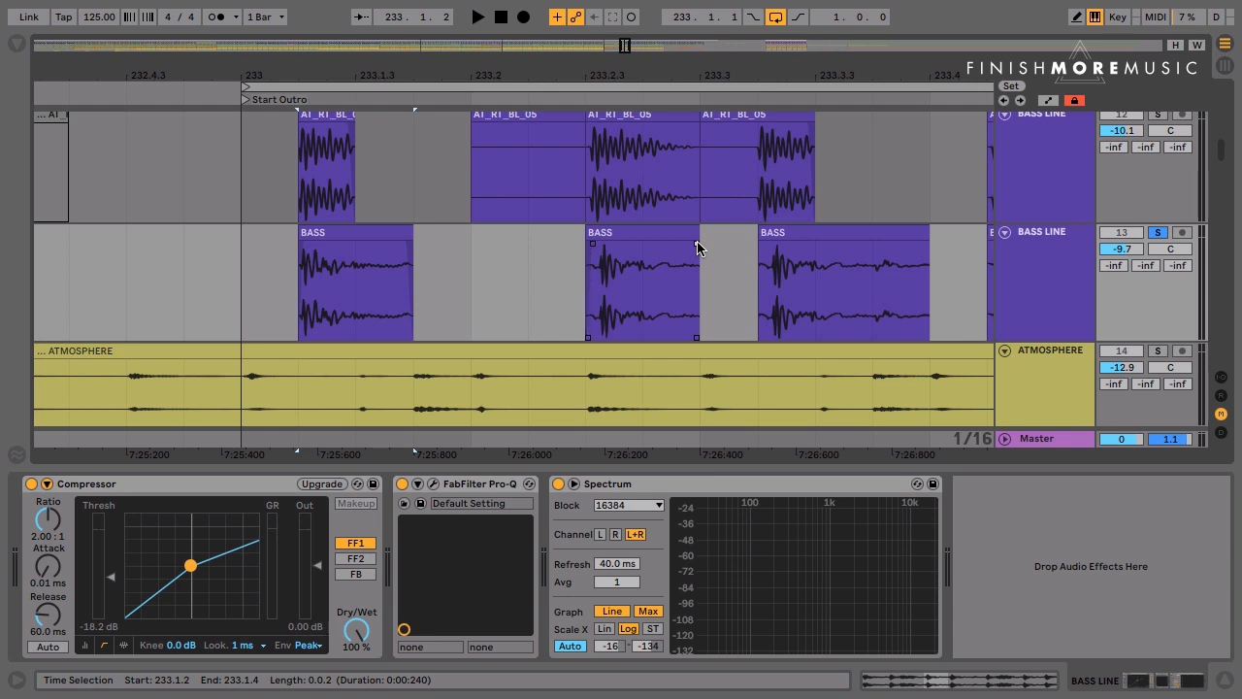
left_click_drag(696, 243, 685, 244)
left_click(767, 233)
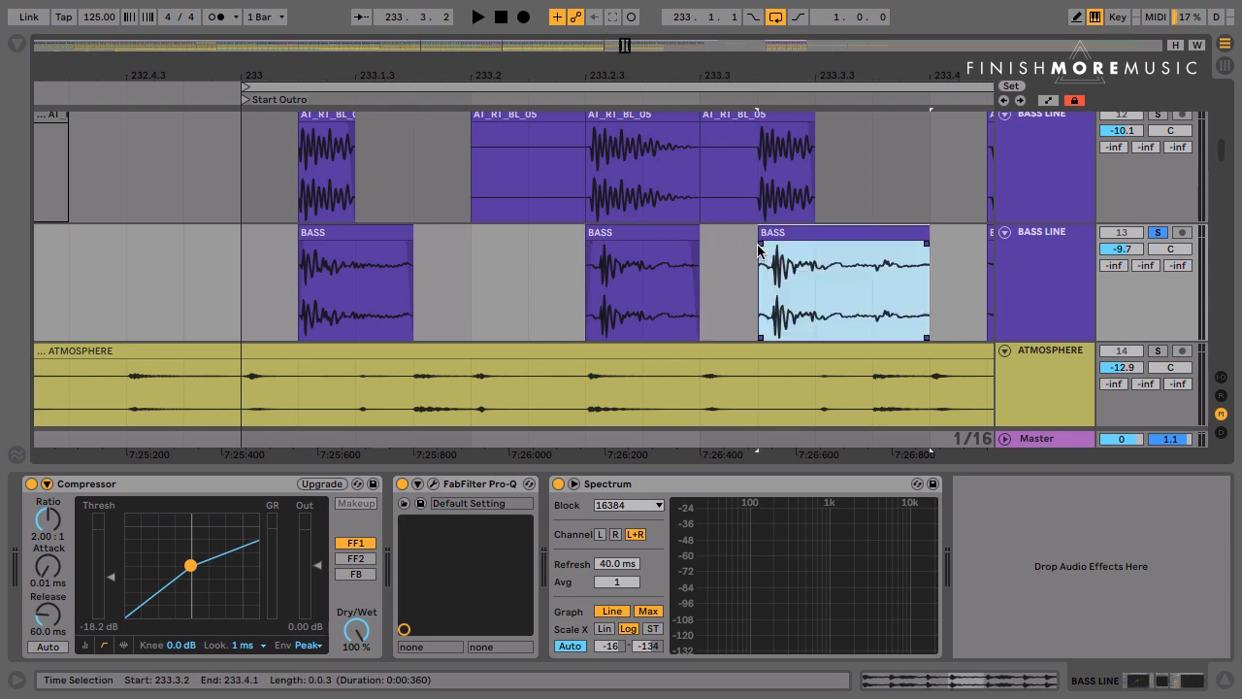
left_click_drag(759, 243, 764, 243)
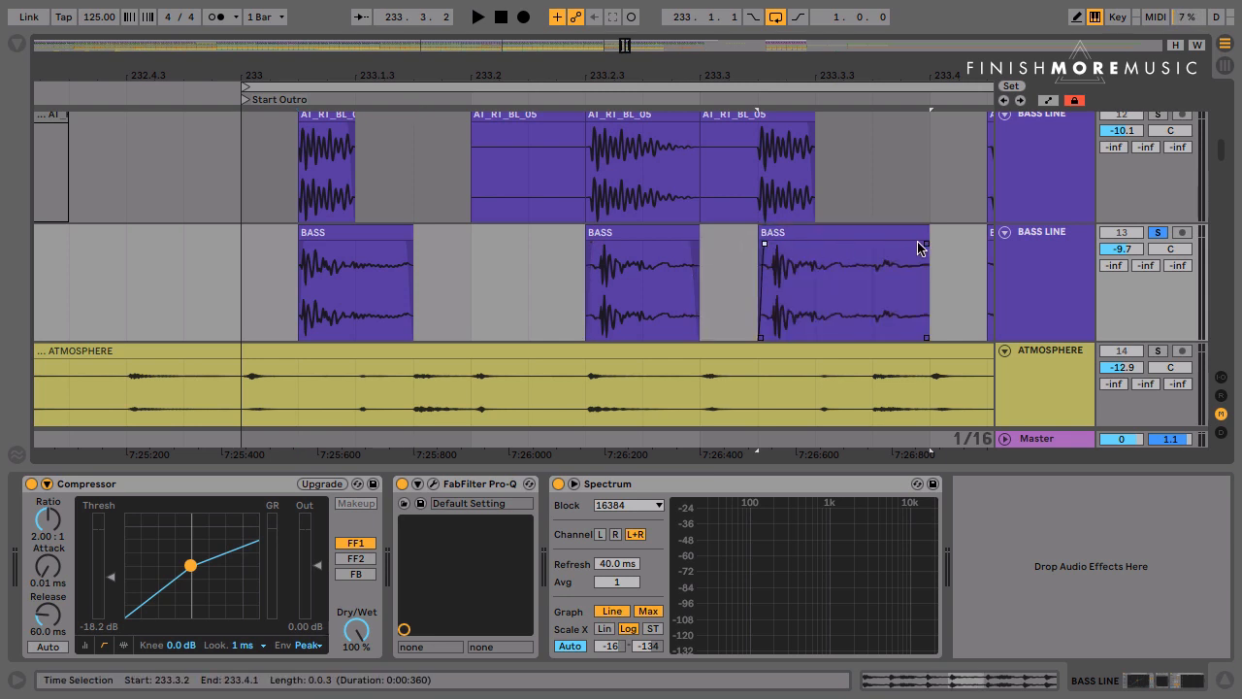
left_click_drag(927, 243, 917, 247)
Extend the track 13 BASS clip starting at 233.4.2 to 234.1.1 and give it a short fade-out.
scroll(917, 247, "right", 5)
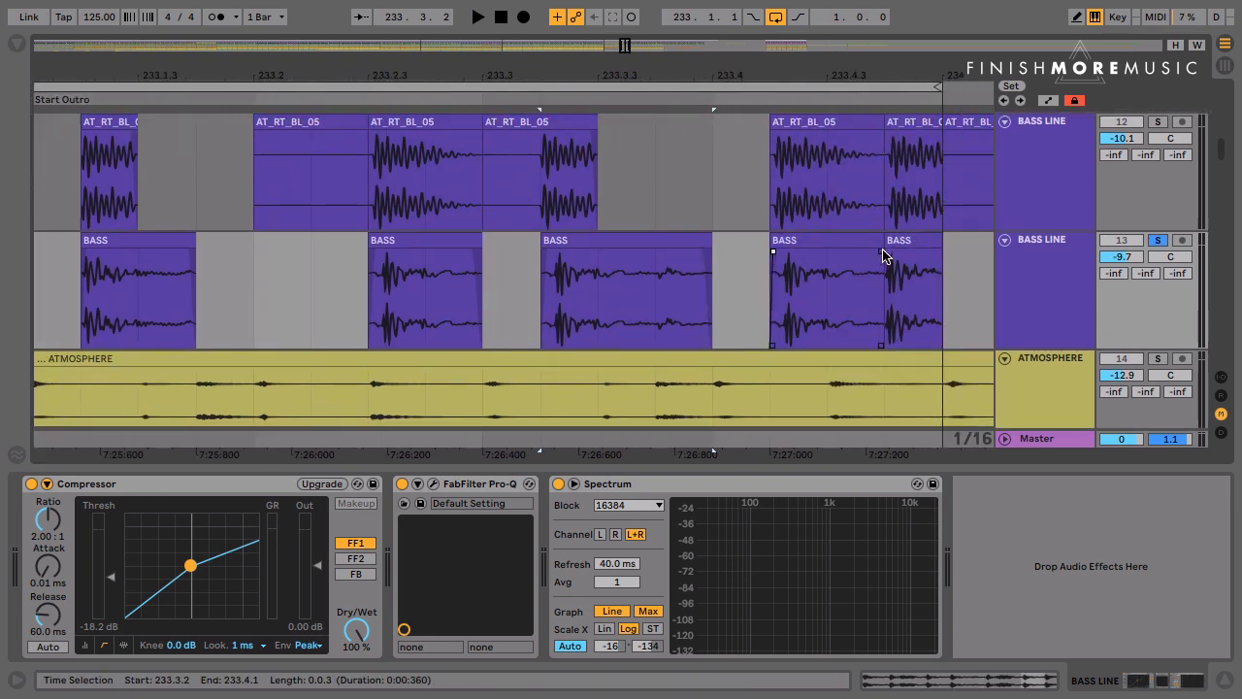
left_click_drag(883, 252, 934, 255)
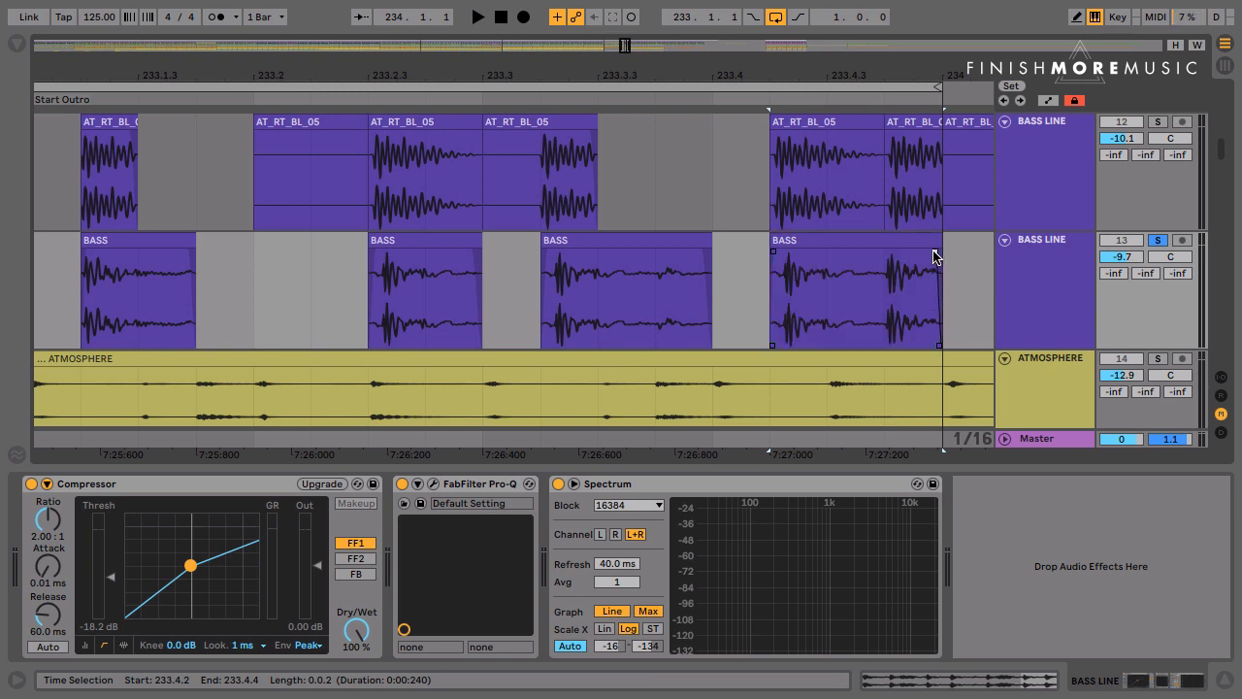
Solo the KICK & BASS group and play back the loop from 233.1.1 to 234.1.1.
scroll(596, 269, "up", 3)
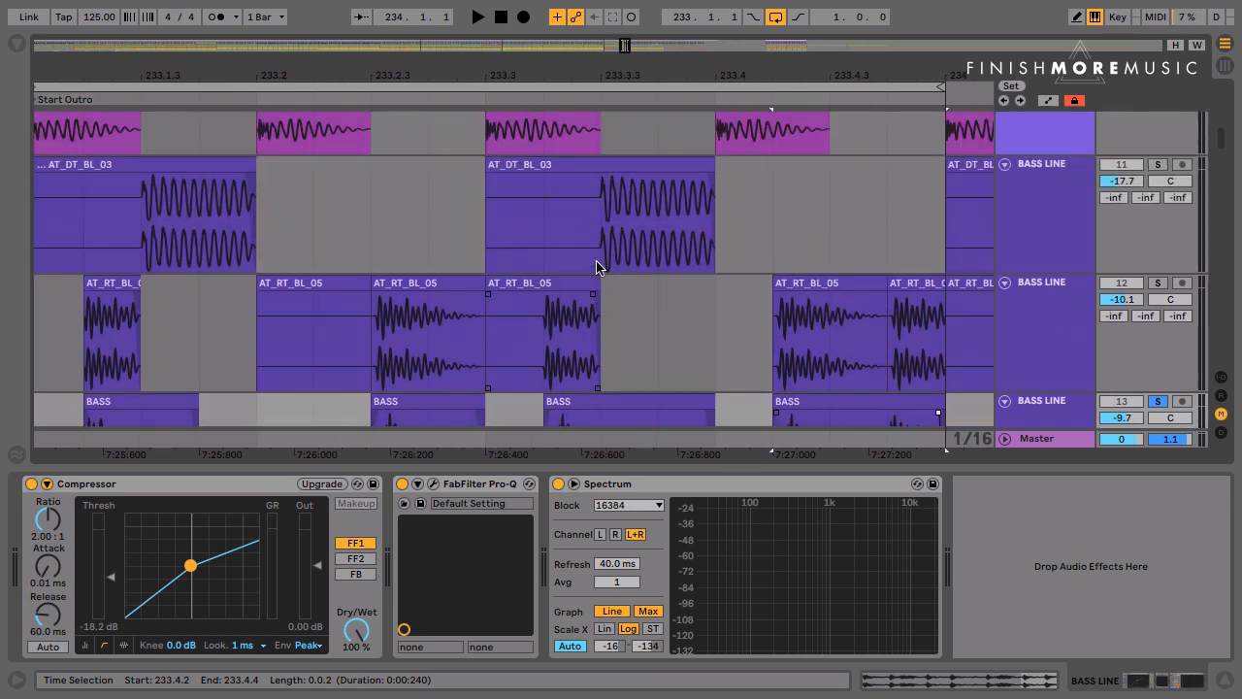
scroll(595, 269, "up", 6)
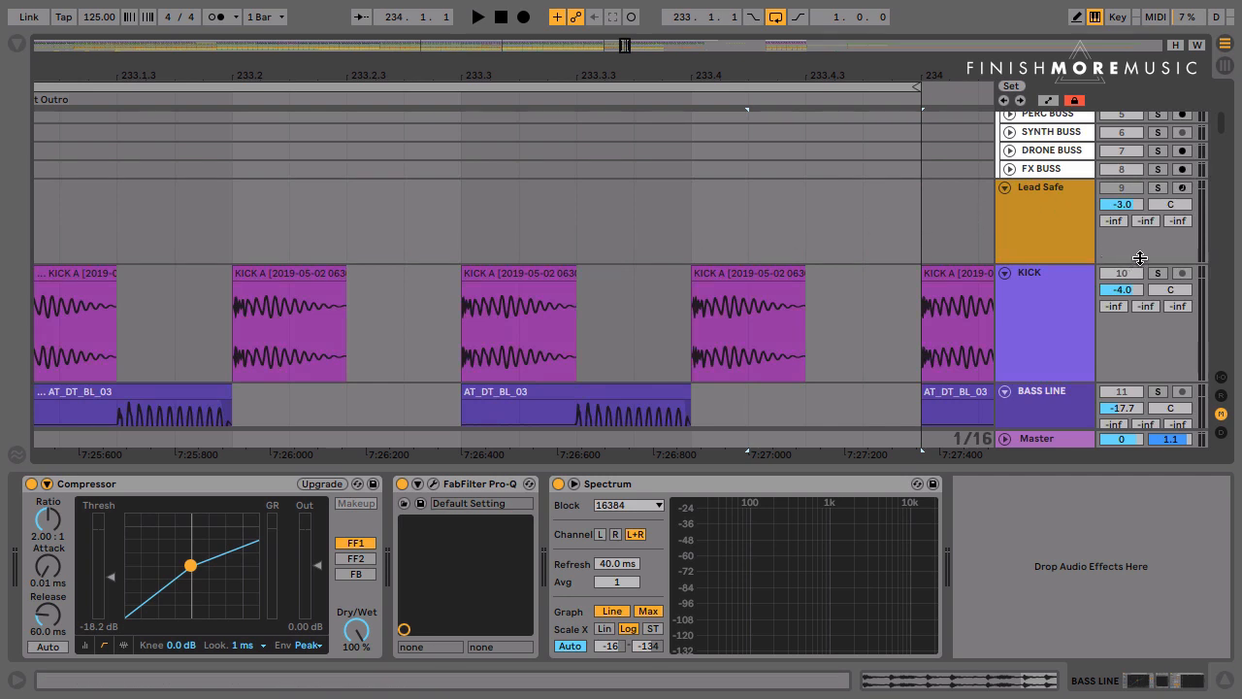
scroll(1140, 257, "up", 4)
left_click(1160, 174)
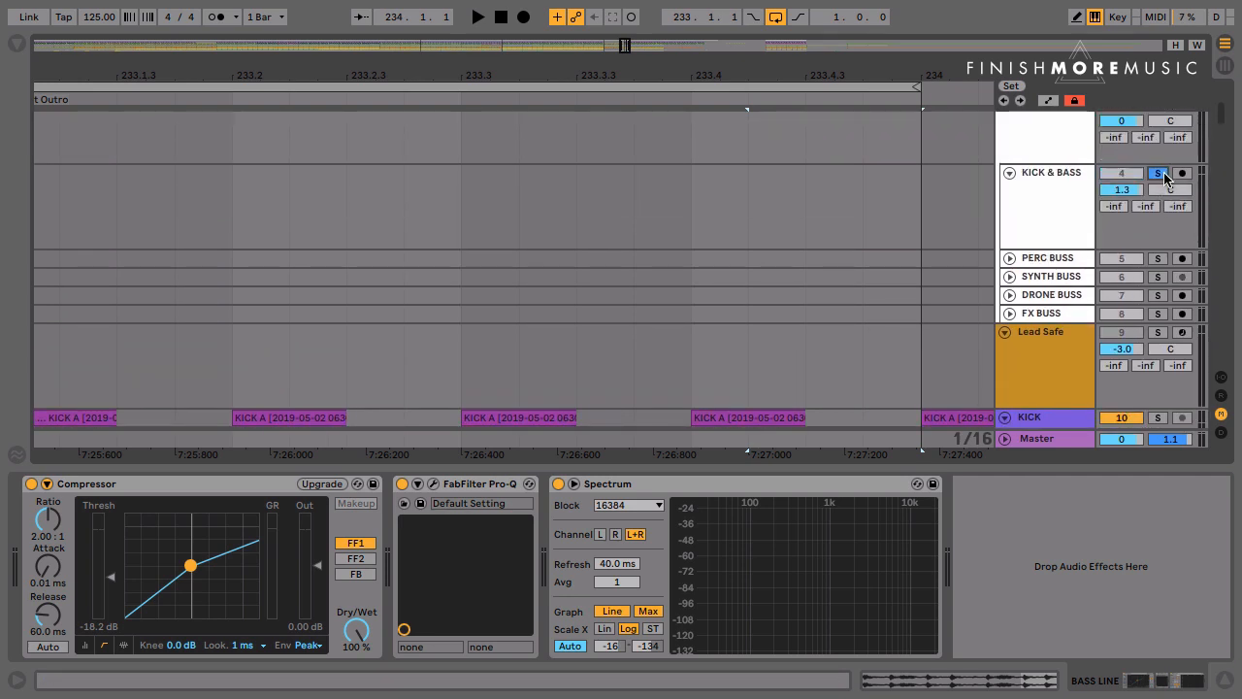
left_click(469, 85)
key("space")
scroll(333, 423, "down", 2)
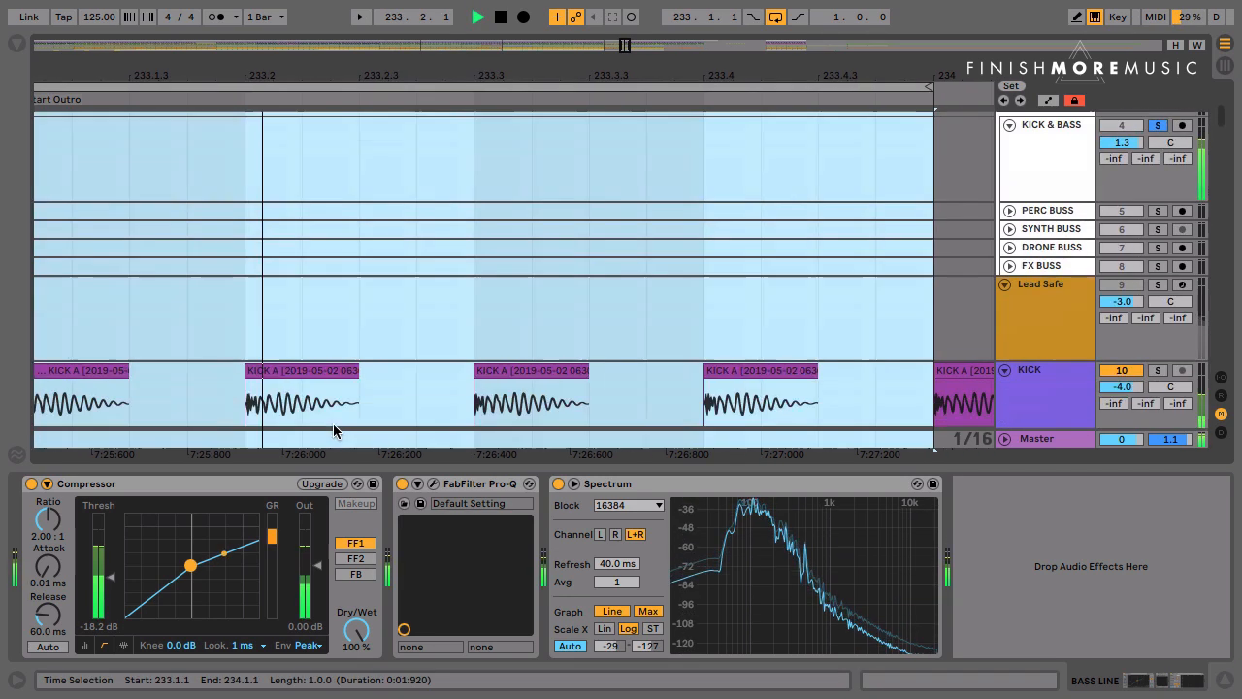
scroll(332, 423, "down", 15)
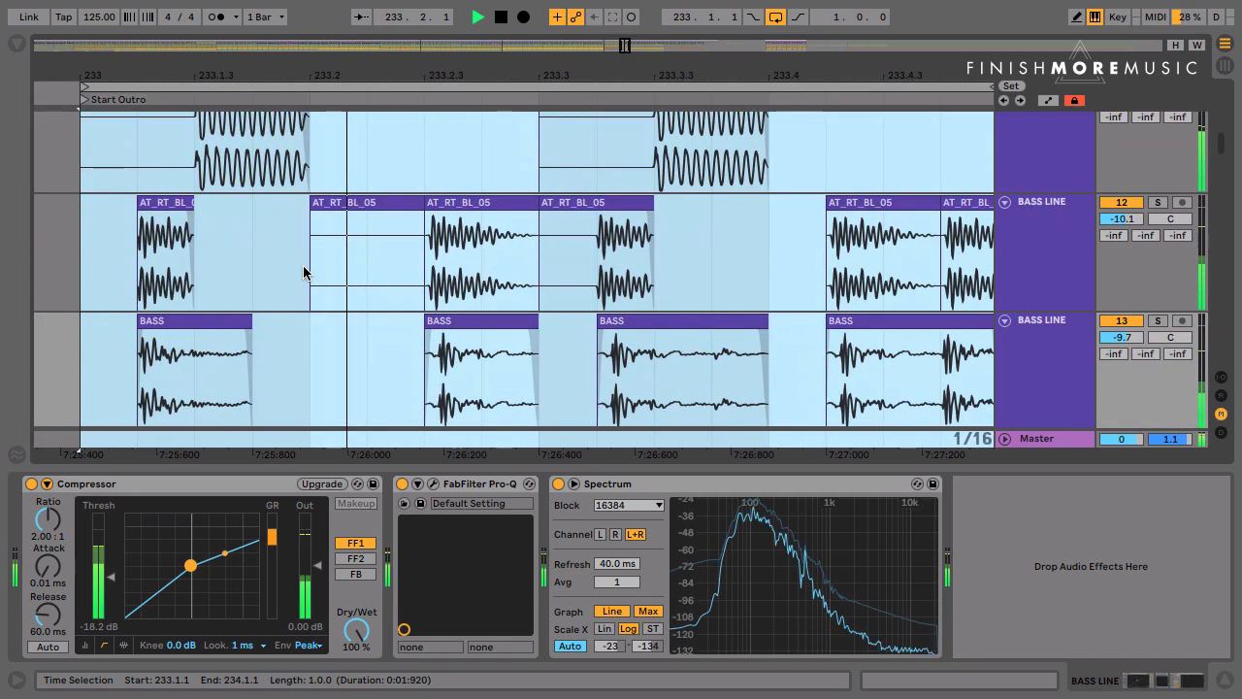
scroll(303, 272, "down", 2)
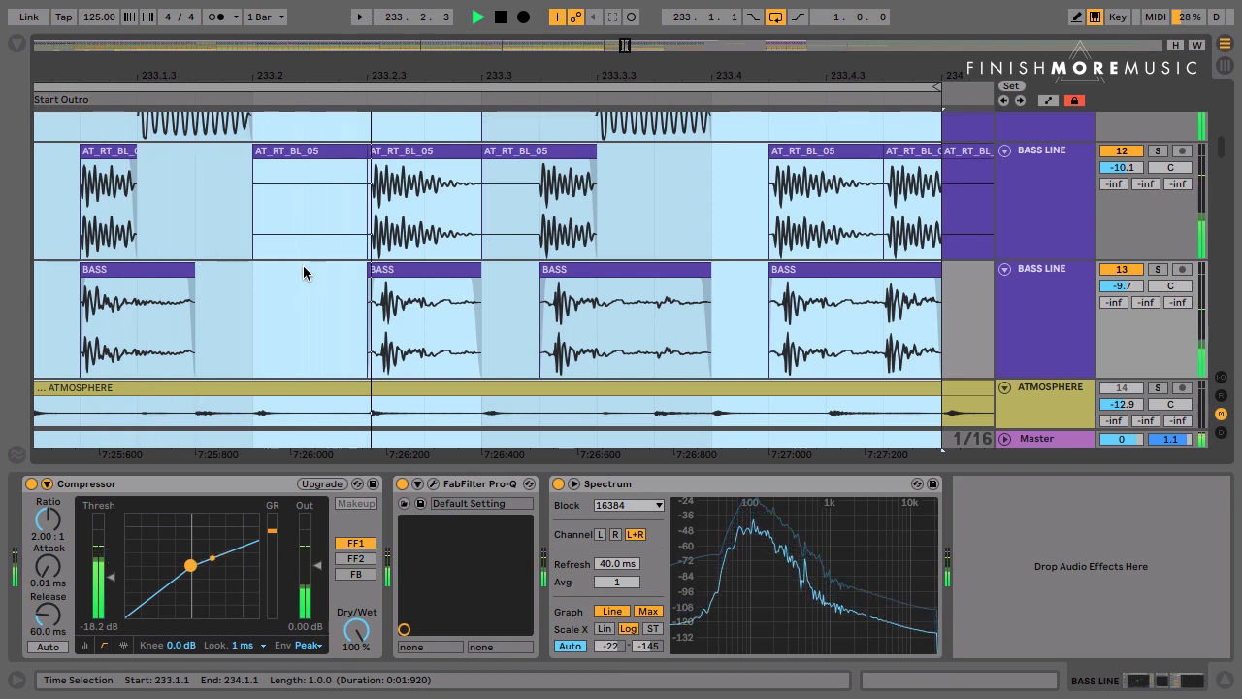
key("space")
Extend the loop region to two bars, from 233.1.1 to 235.1.1.
scroll(303, 273, "up", 6)
left_click(305, 272)
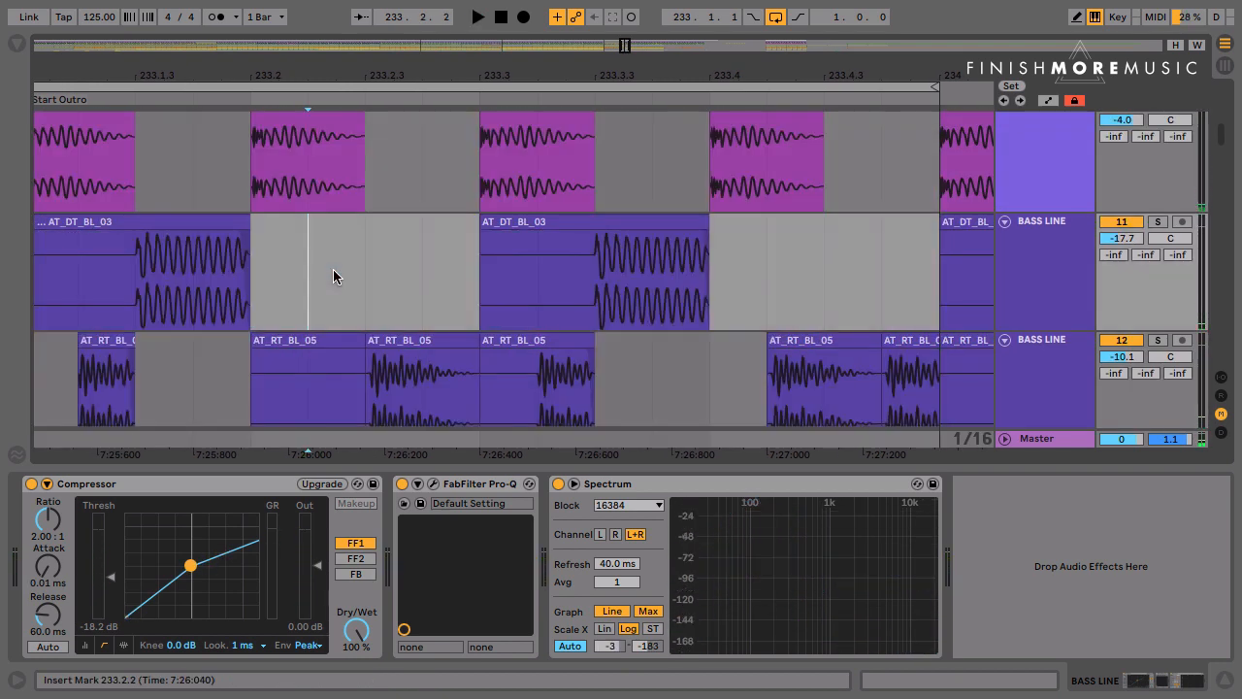
key("minus")
key("minus")
scroll(333, 269, "up", 5)
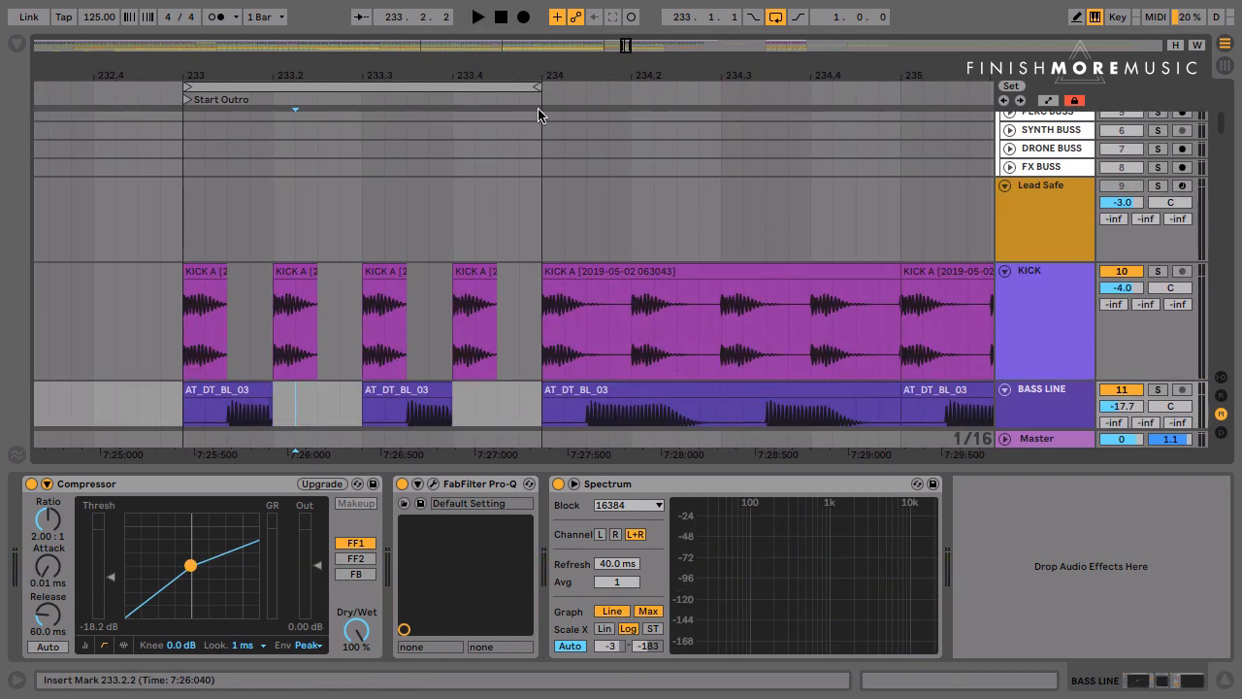
left_click_drag(540, 88, 898, 97)
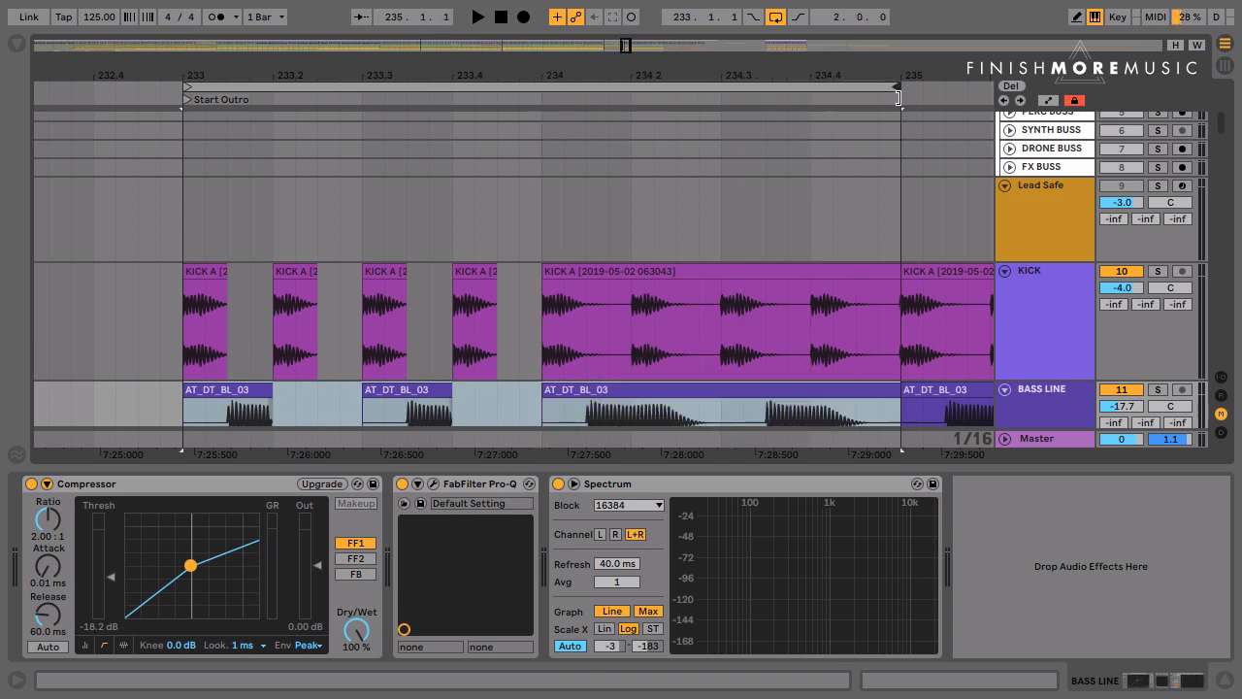
Play back the two-bar loop to compare the edited bar 233 with the unedited bar 234.
scroll(410, 164, "down", 1)
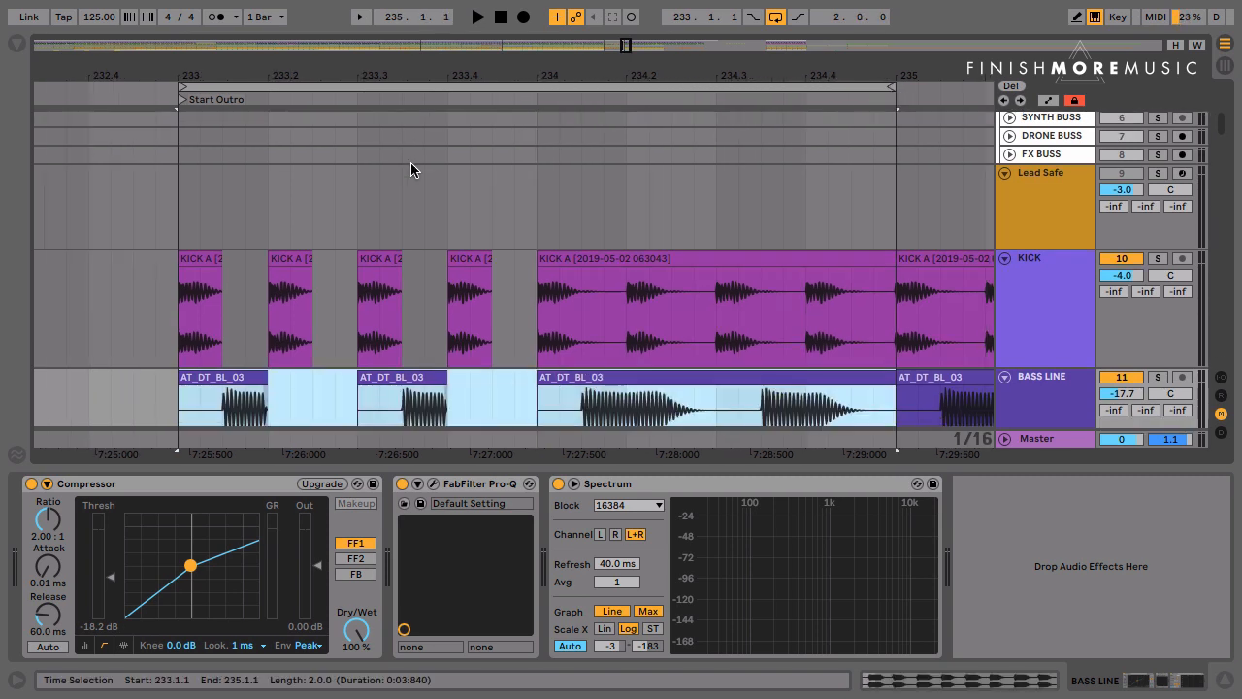
scroll(410, 170, "down", 3)
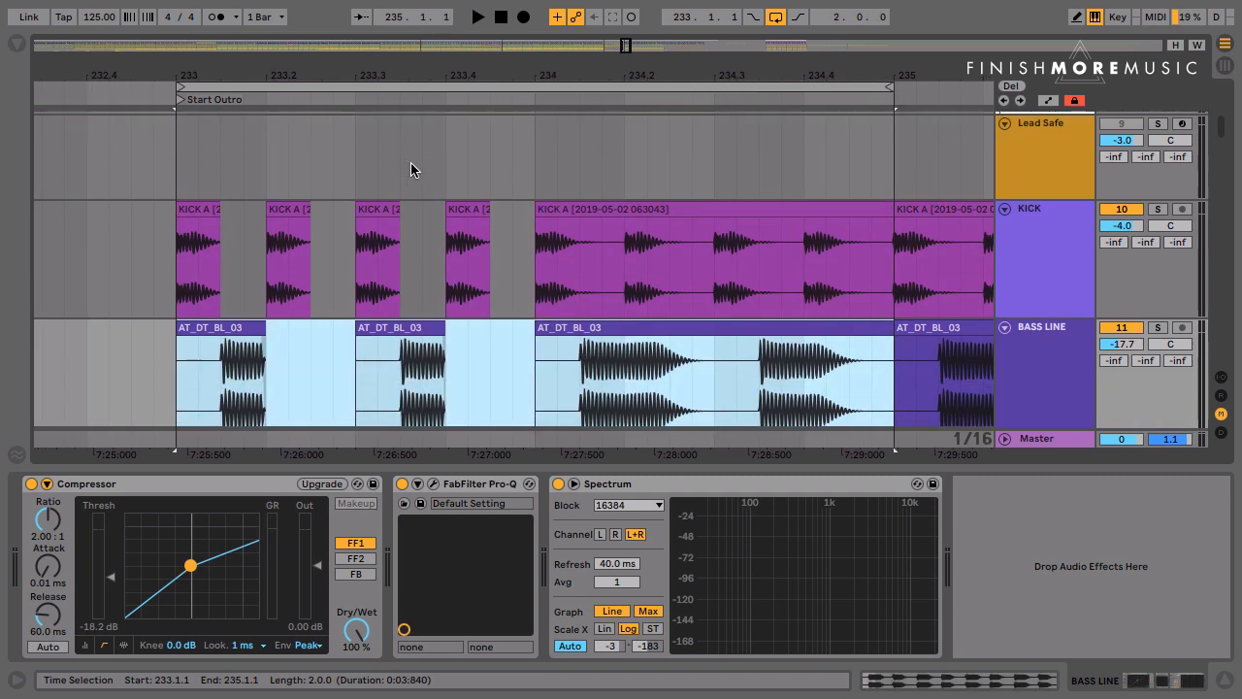
left_click(419, 87)
scroll(571, 230, "down", 5)
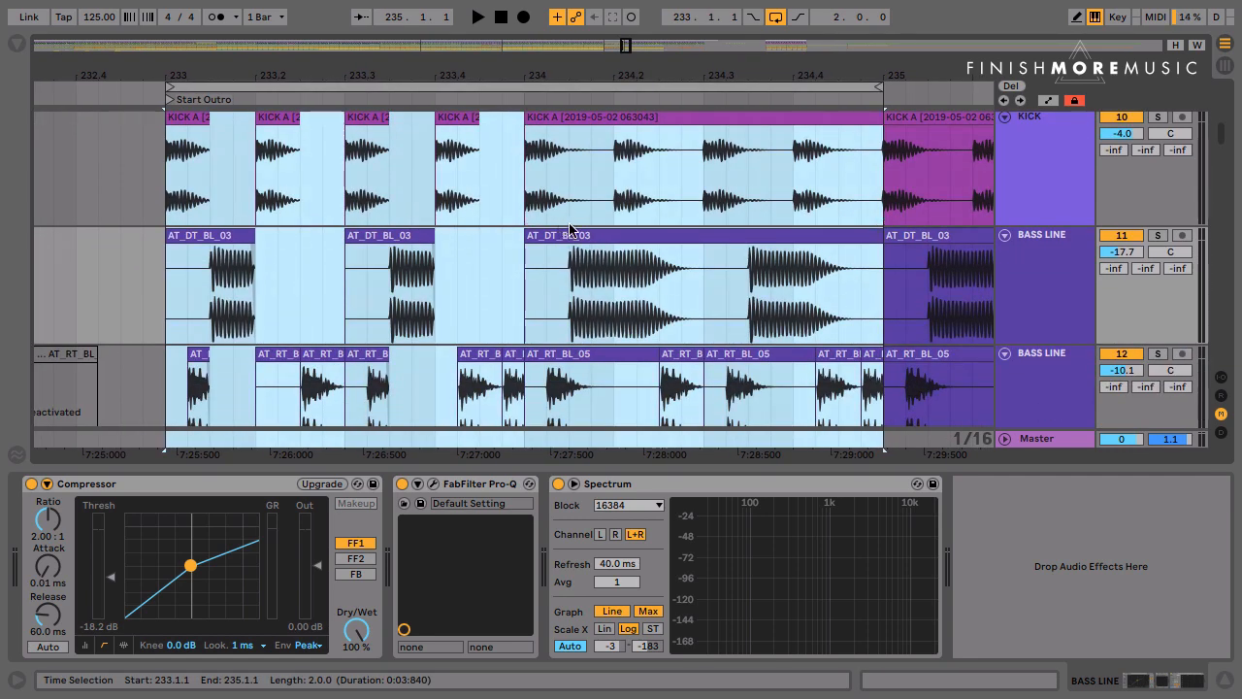
scroll(571, 218, "up", 3)
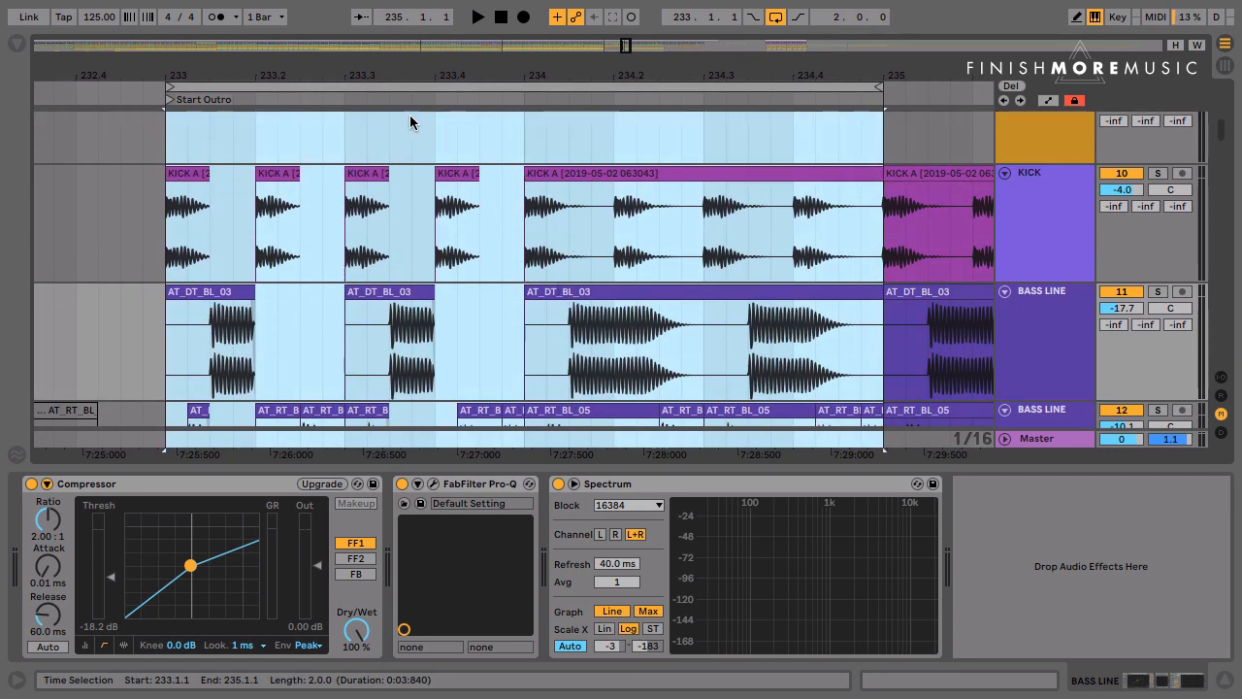
left_click(485, 86)
key("space")
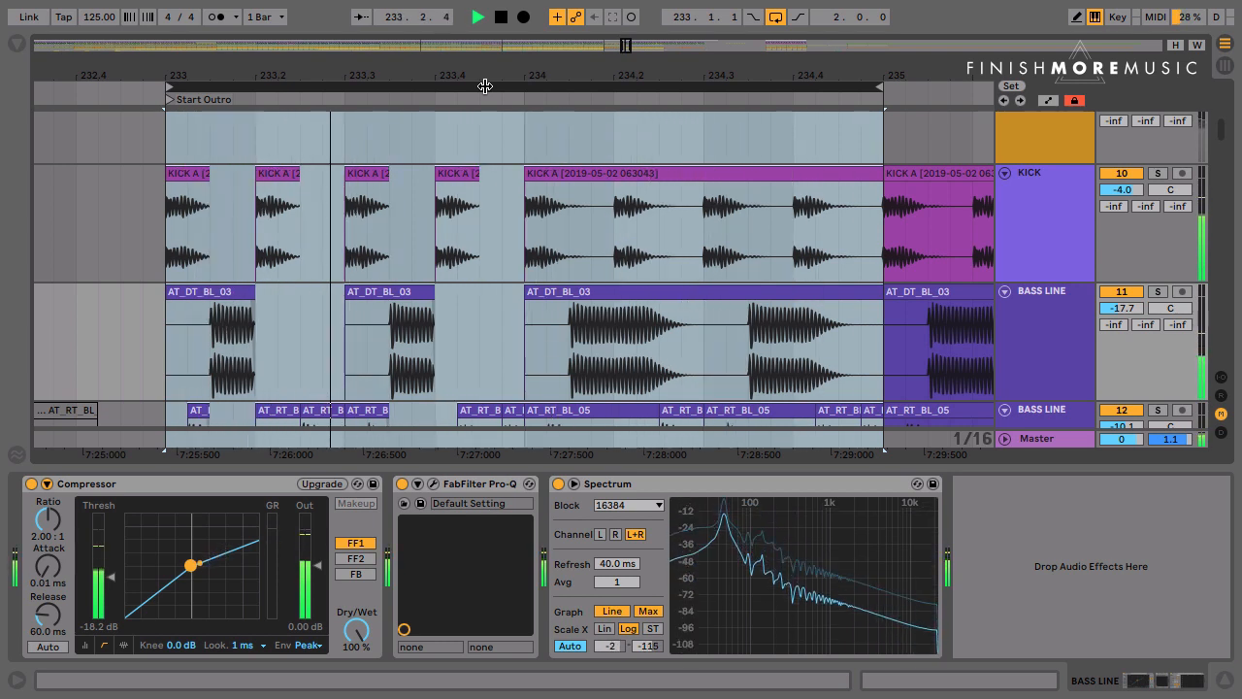
key("space")
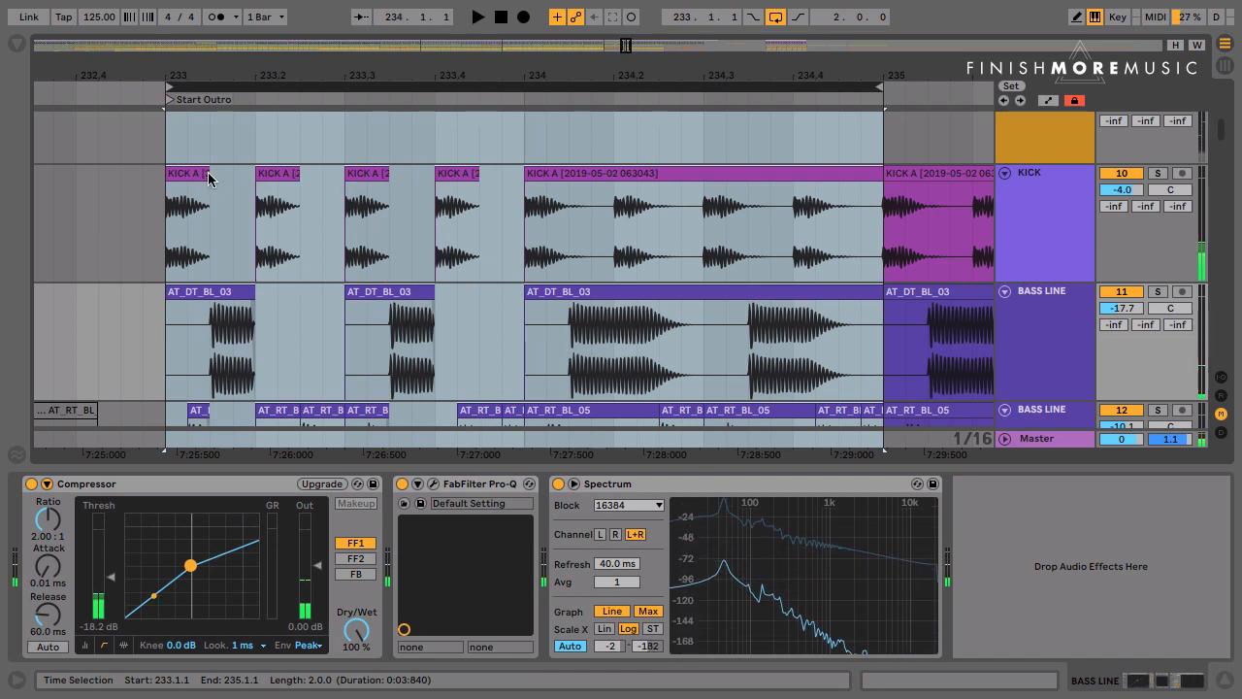
Restore the full kick in bar 233 by extending the first kick clip to 234.1.1 without altering the bass tracks.
left_click_drag(208, 178, 359, 170)
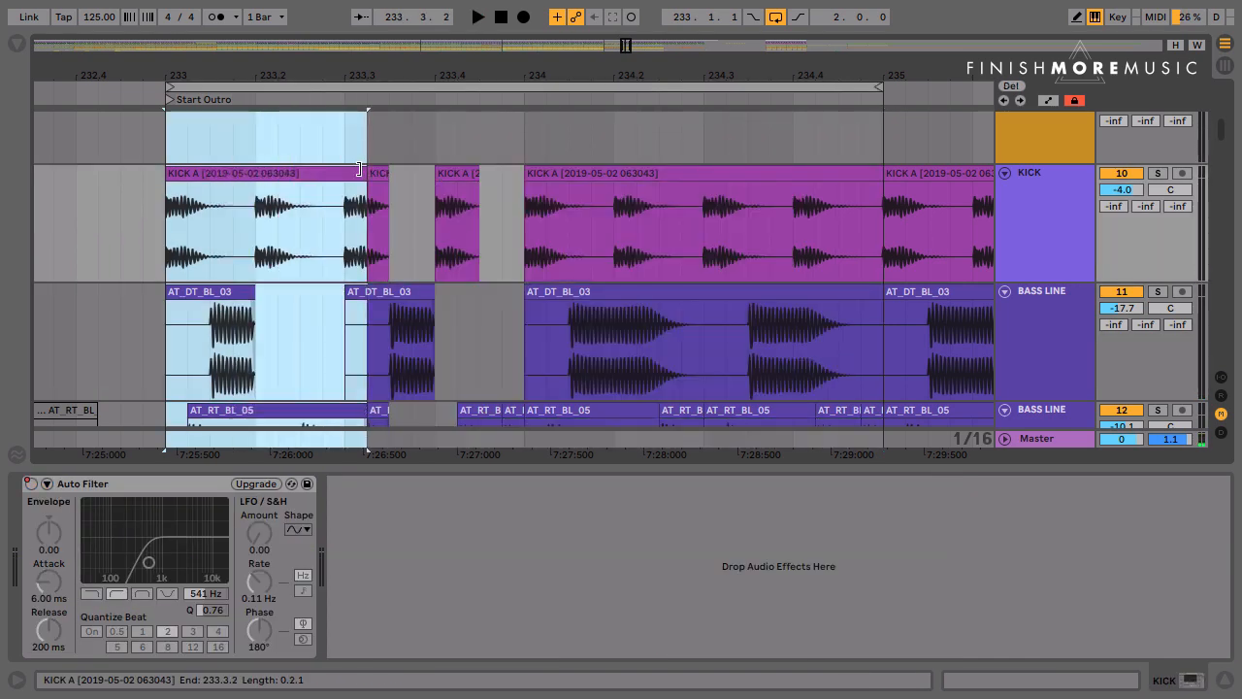
key("ctrl+z")
left_click(259, 210)
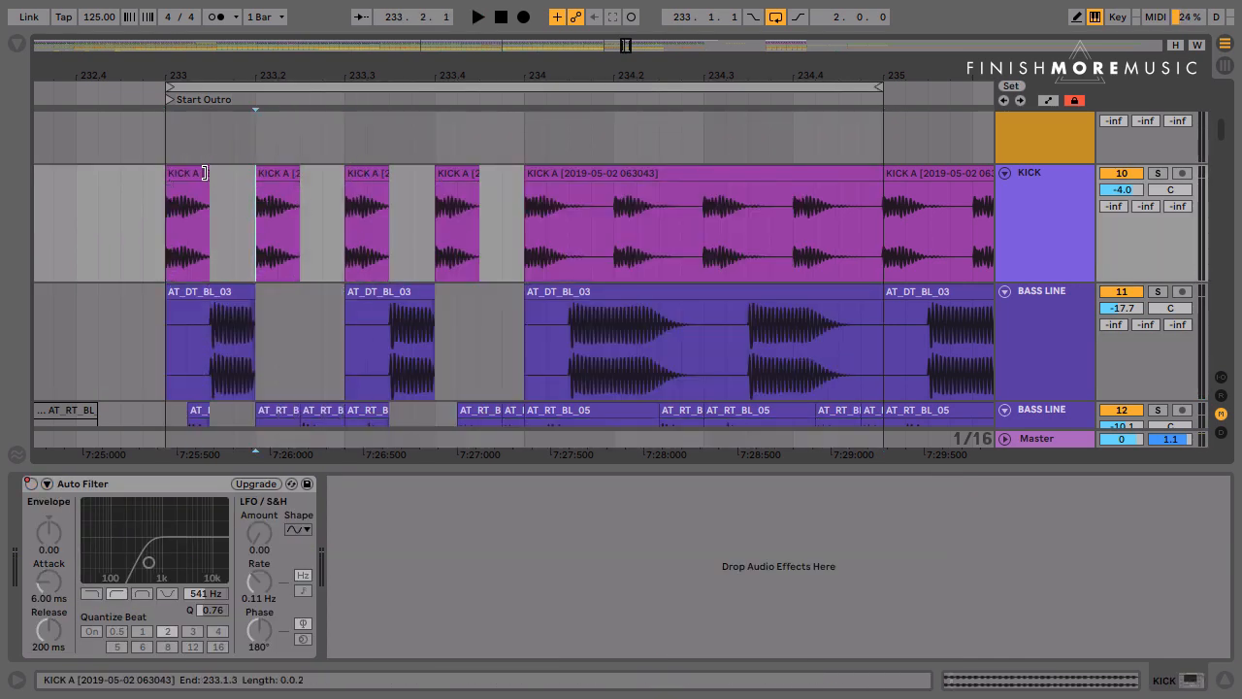
left_click_drag(205, 173, 524, 192)
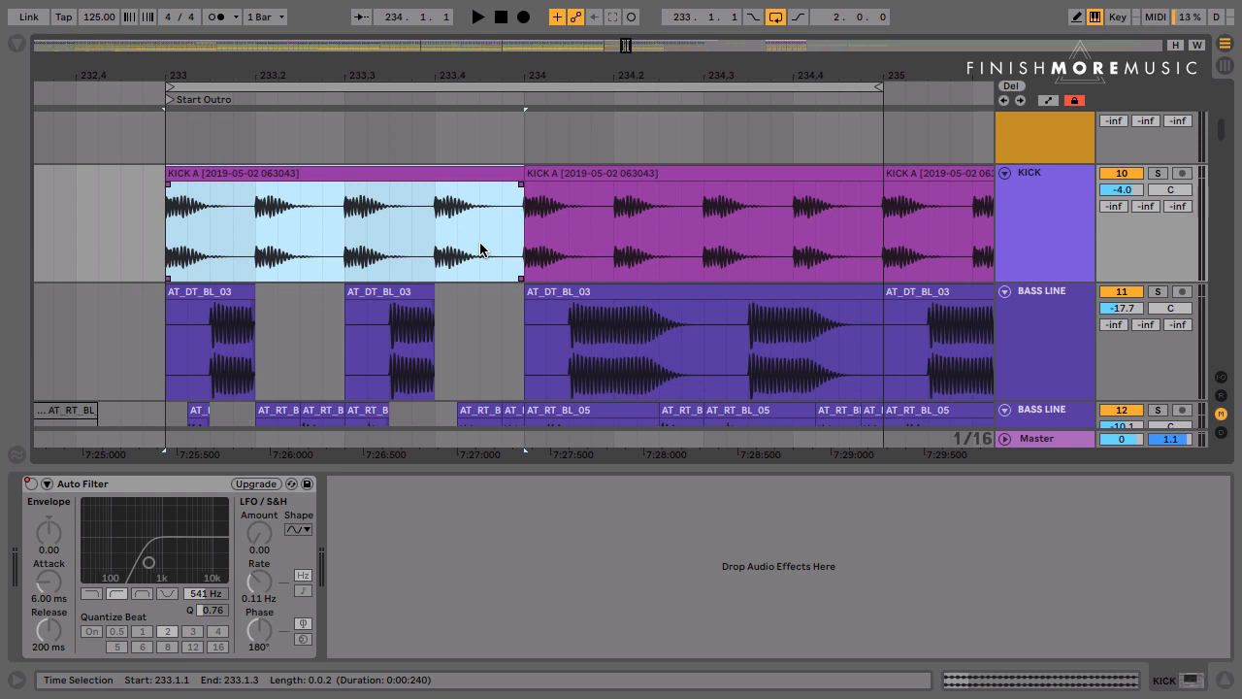
Play back the loop from 233.1.1 to 235.1.1 with the full kick tails to compare the two bars again.
left_click(465, 86)
key("space")
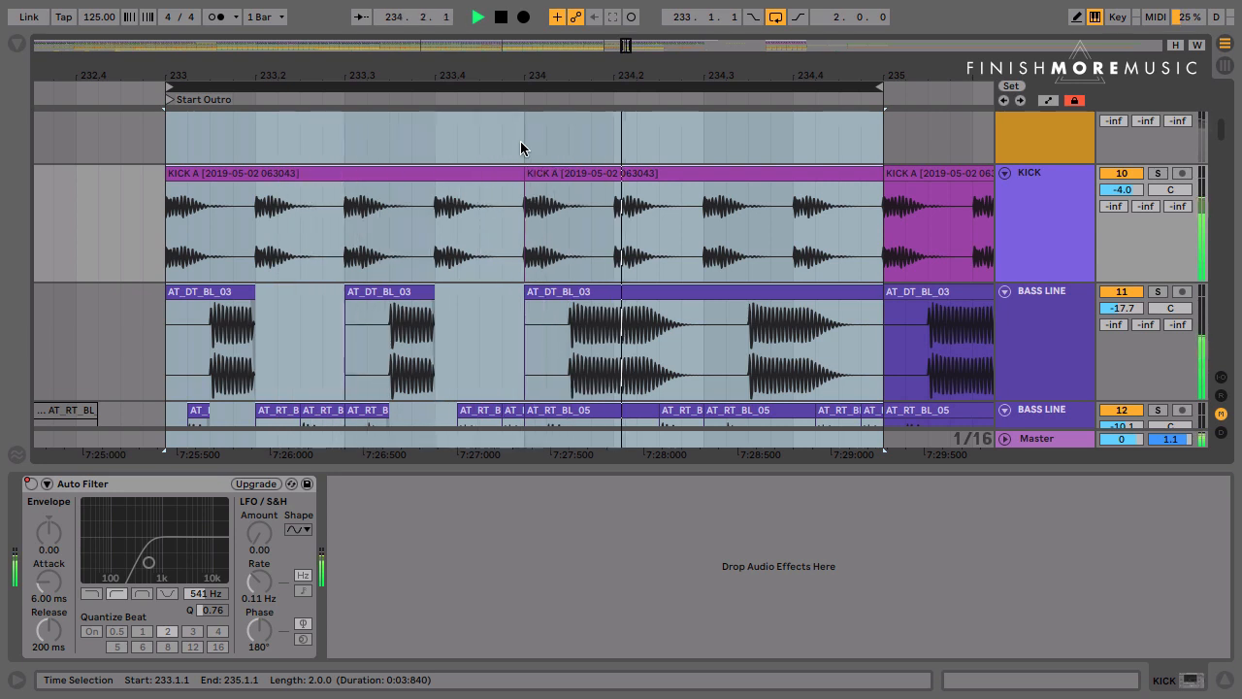
key("space")
left_click(617, 173)
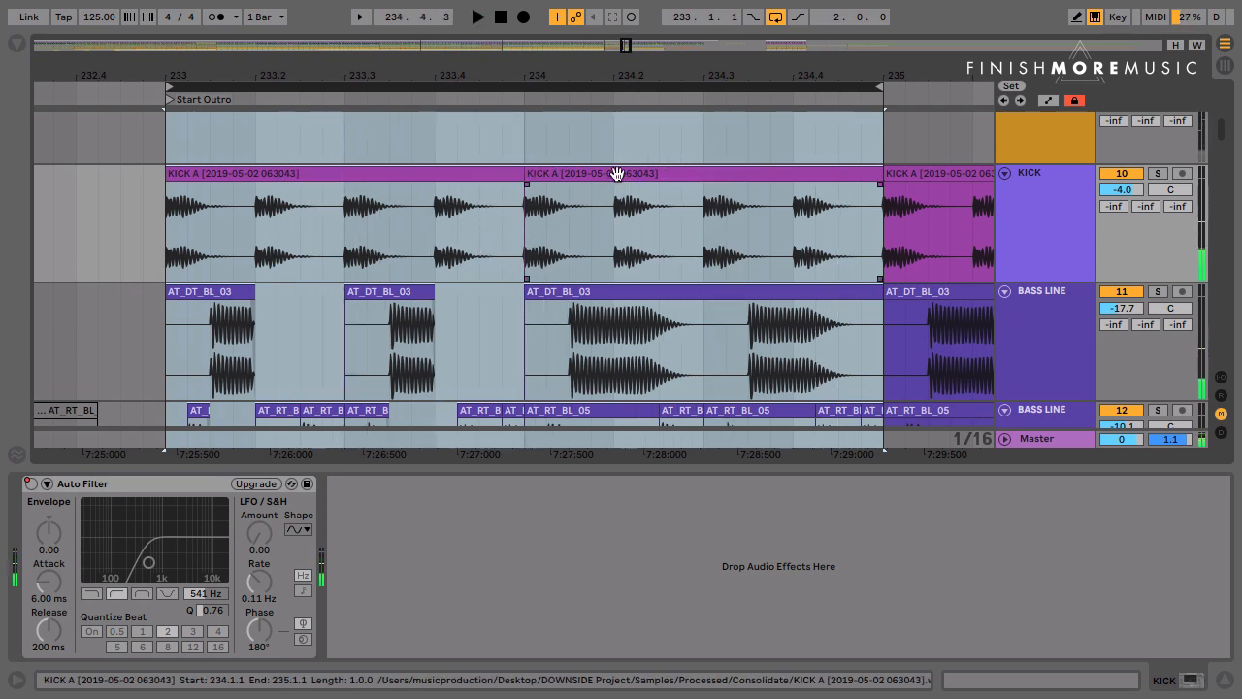
Select the KICK clip in bar 234 and the one in bar 233 to compare them with the bass layers beneath.
left_click(617, 173)
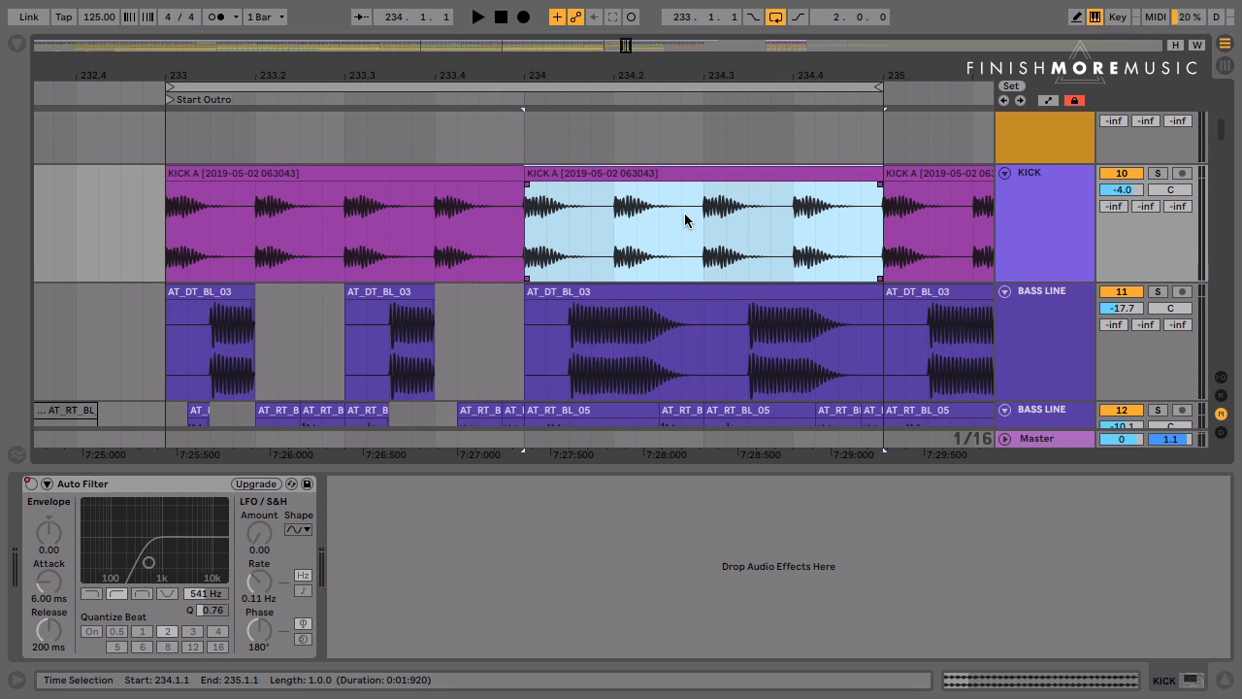
left_click(364, 174)
scroll(388, 291, "down", 2)
scroll(403, 366, "down", 2)
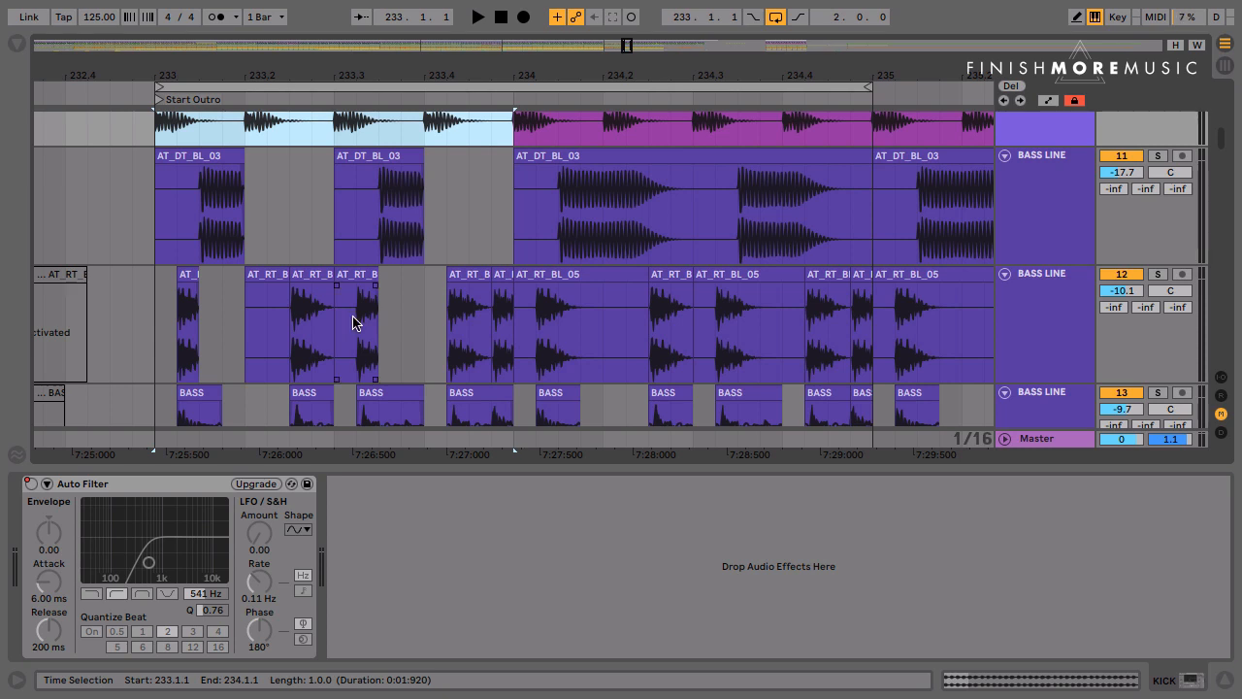
scroll(321, 319, "up", 5)
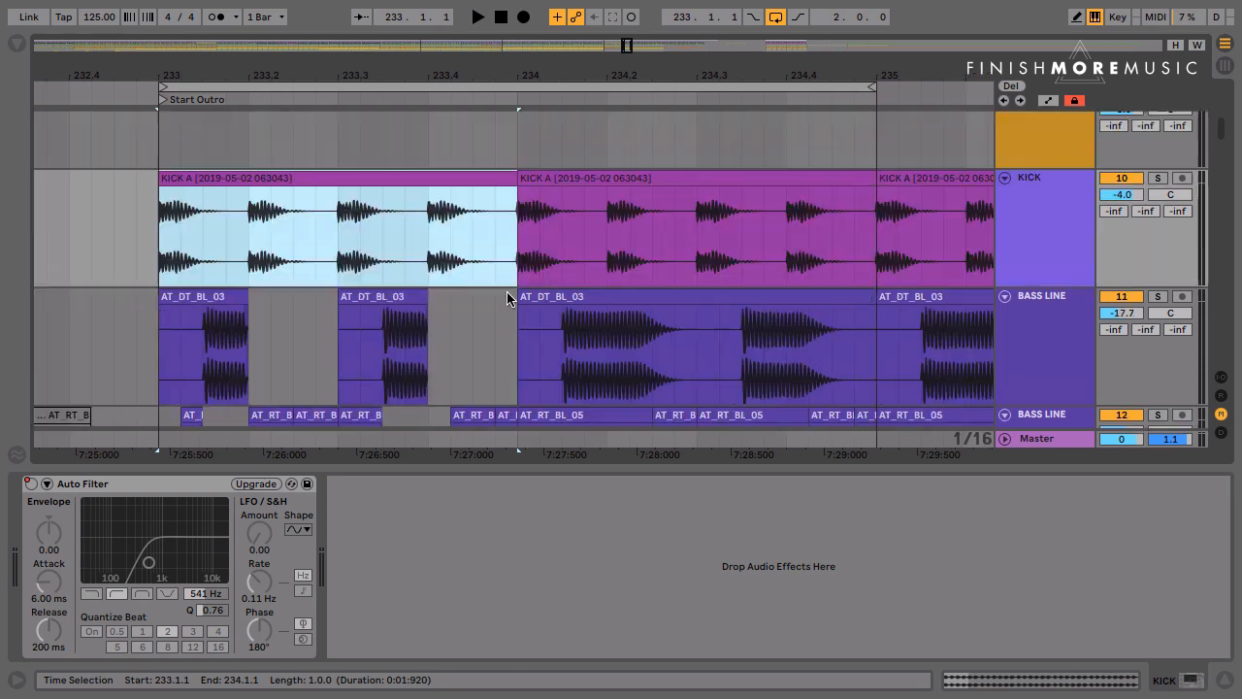
Highlight the range from 233.1.2 to 233.1.3 in the first AT_DT_BL_03 clip to examine the gap before its bass note.
left_click_drag(321, 70, 530, 70)
scroll(468, 260, "down", 3)
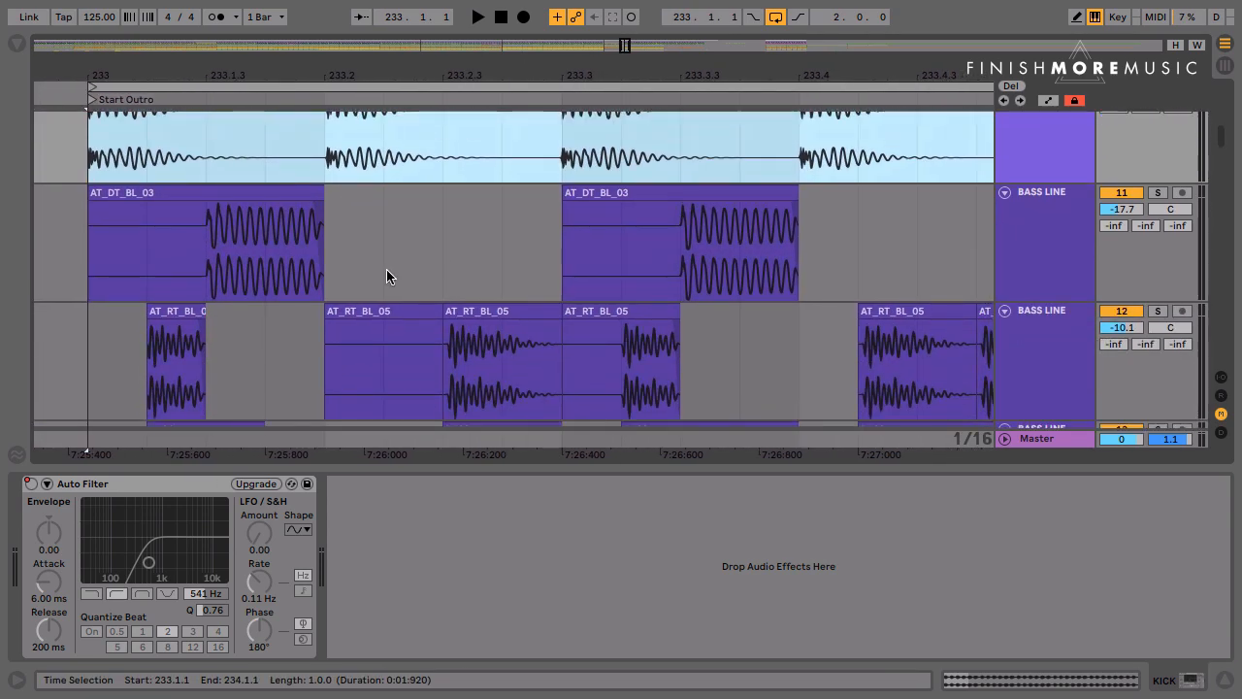
left_click(206, 270)
left_click(151, 276, "shift")
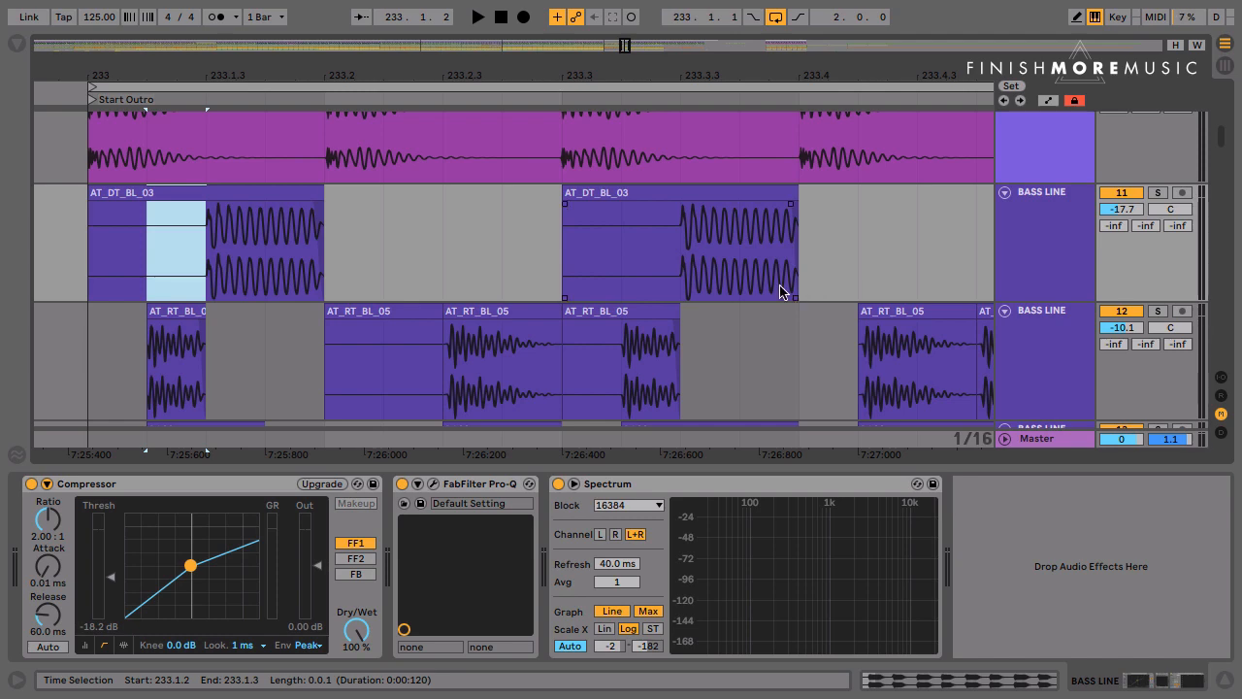
Adjust the fade-out at the end of the AT_RT_BL_05 clip spanning 233.2.3 to 233.3 on bass track 12.
scroll(780, 292, "up", 3)
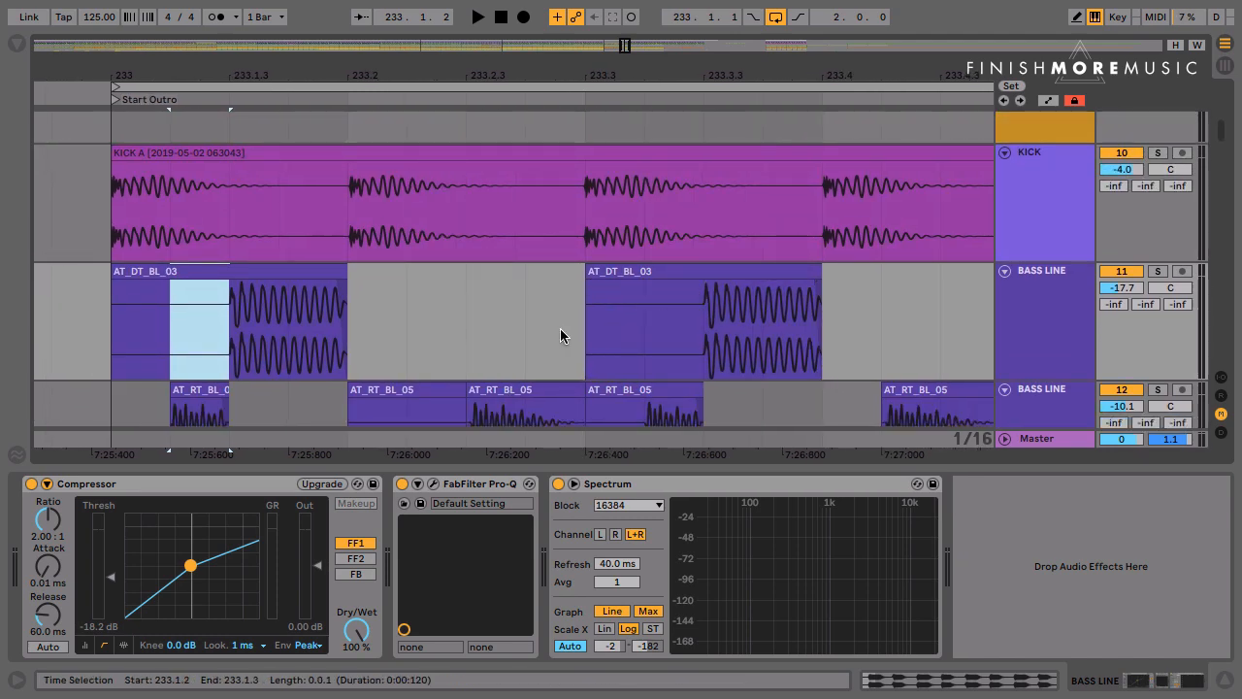
scroll(559, 336, "down", 3)
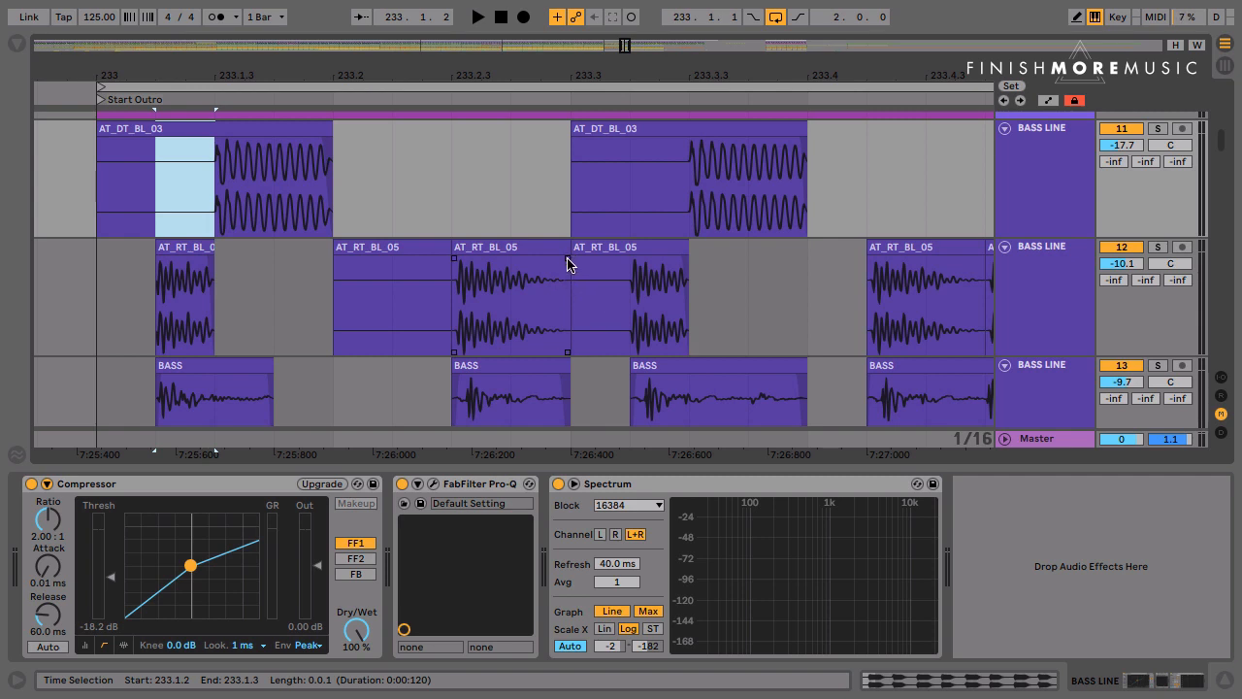
mouse_move(568, 258)
left_mouse_down()
mouse_move(532, 263)
mouse_move(569, 260)
left_mouse_up()
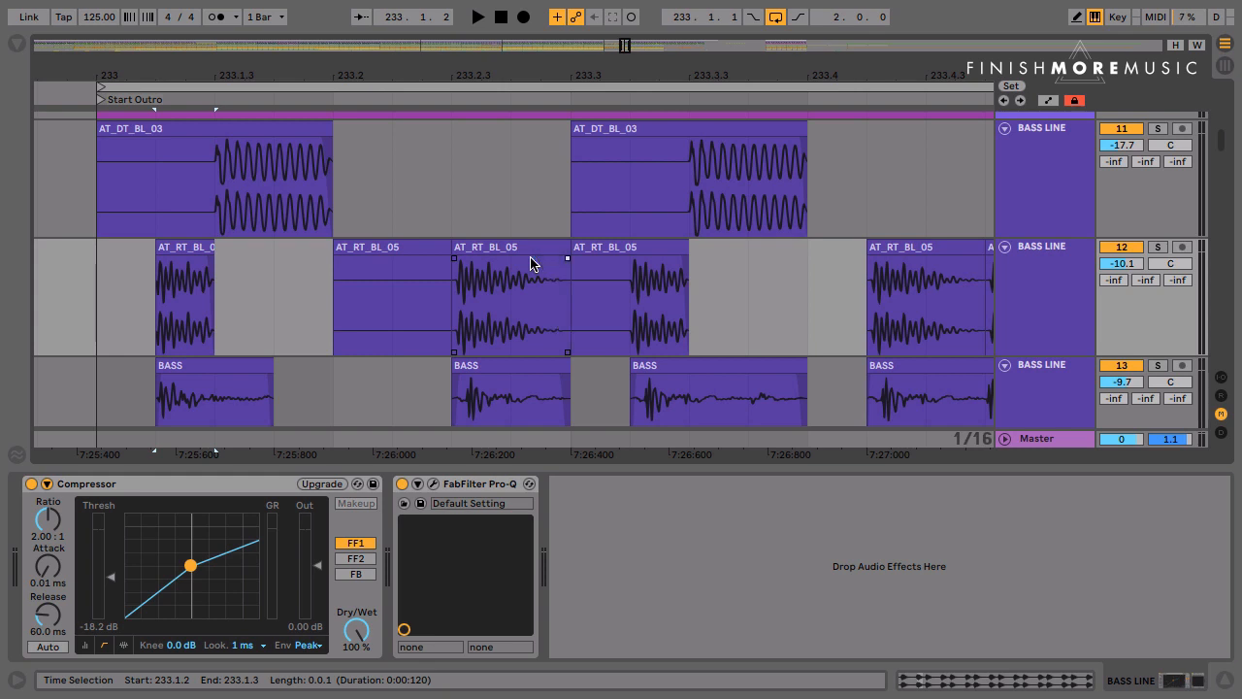